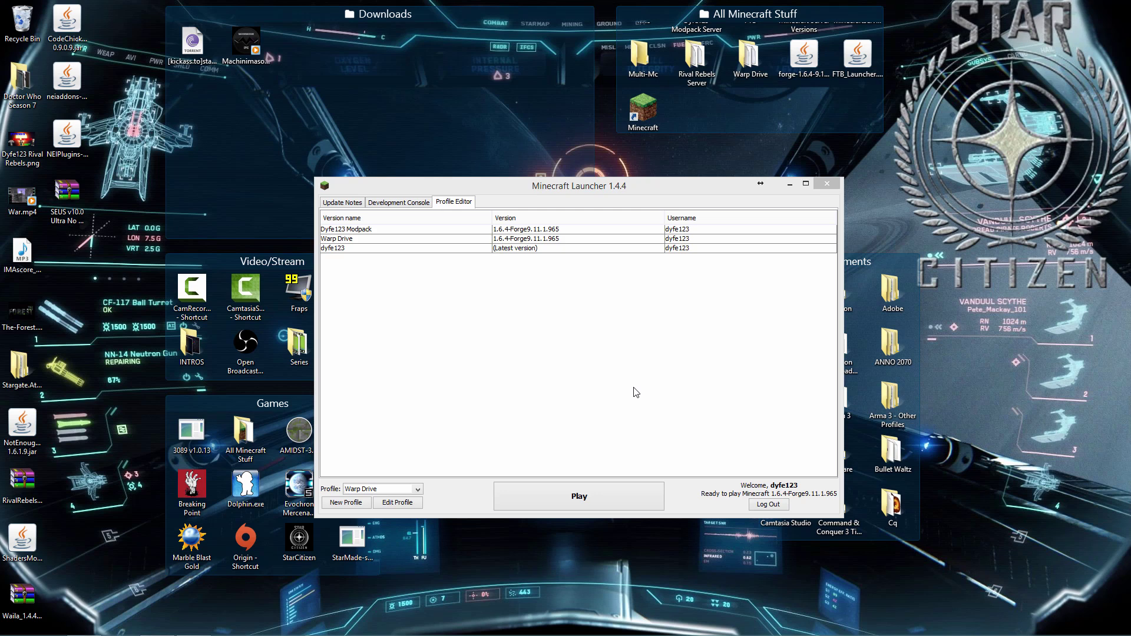
Show the launcher's update notes and launch the Forge 1.6.4 installer from the All Minecraft Stuff group
{"action": "left_click", "coordinate": [340, 202]}
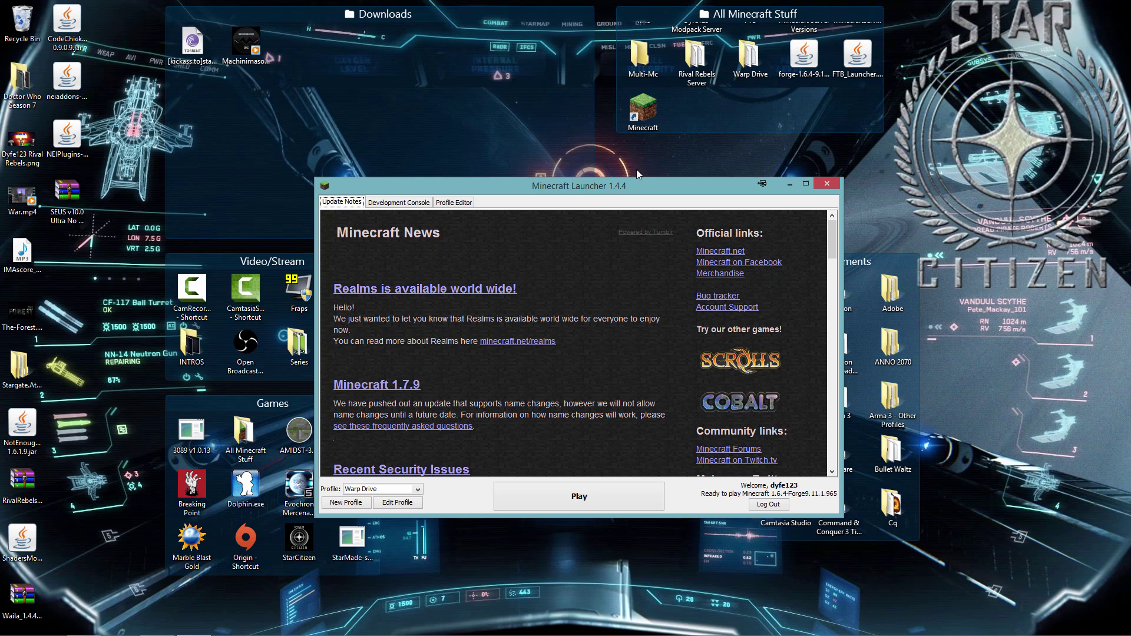
{"action": "left_click", "coordinate": [826, 183]}
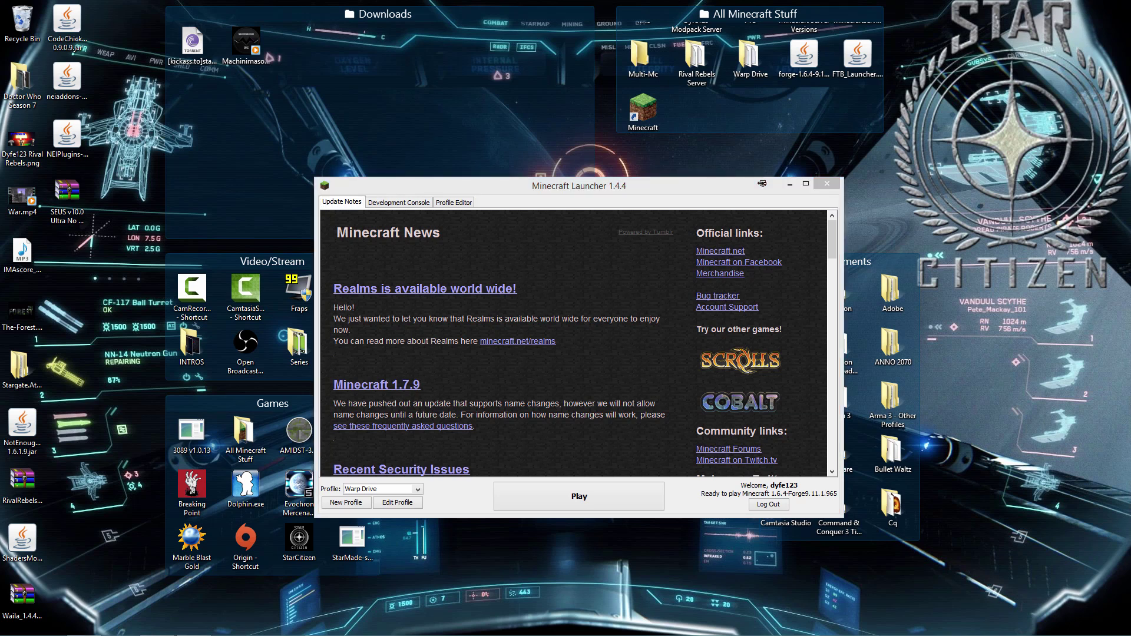
{"action": "left_click", "coordinate": [643, 112]}
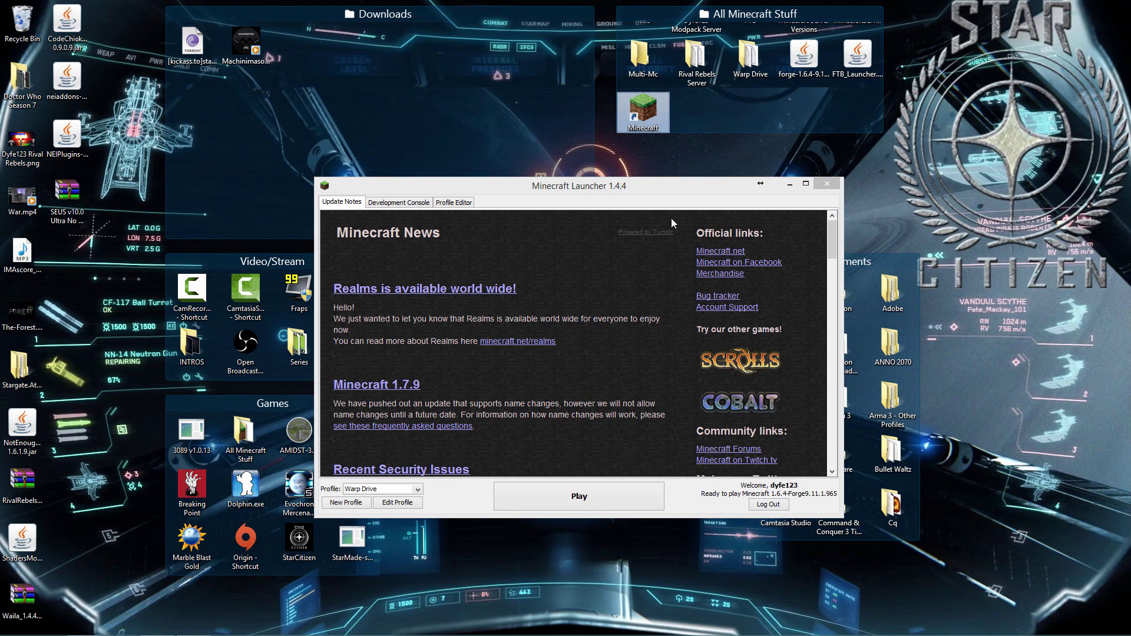
{"action": "left_click", "coordinate": [805, 75]}
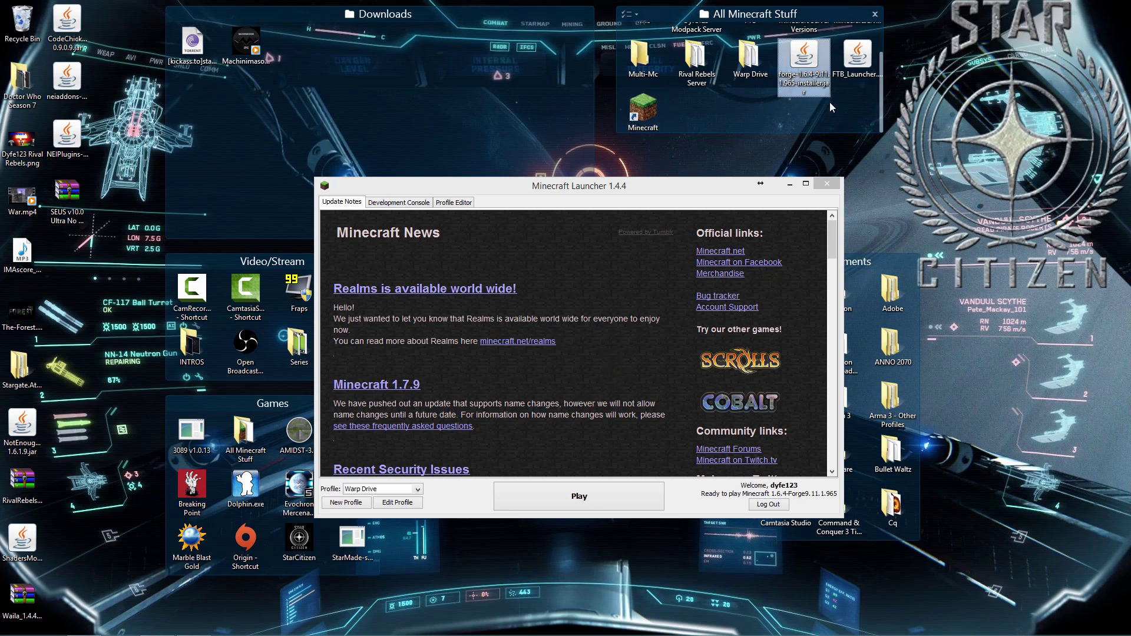
{"action": "double_click", "coordinate": [804, 59]}
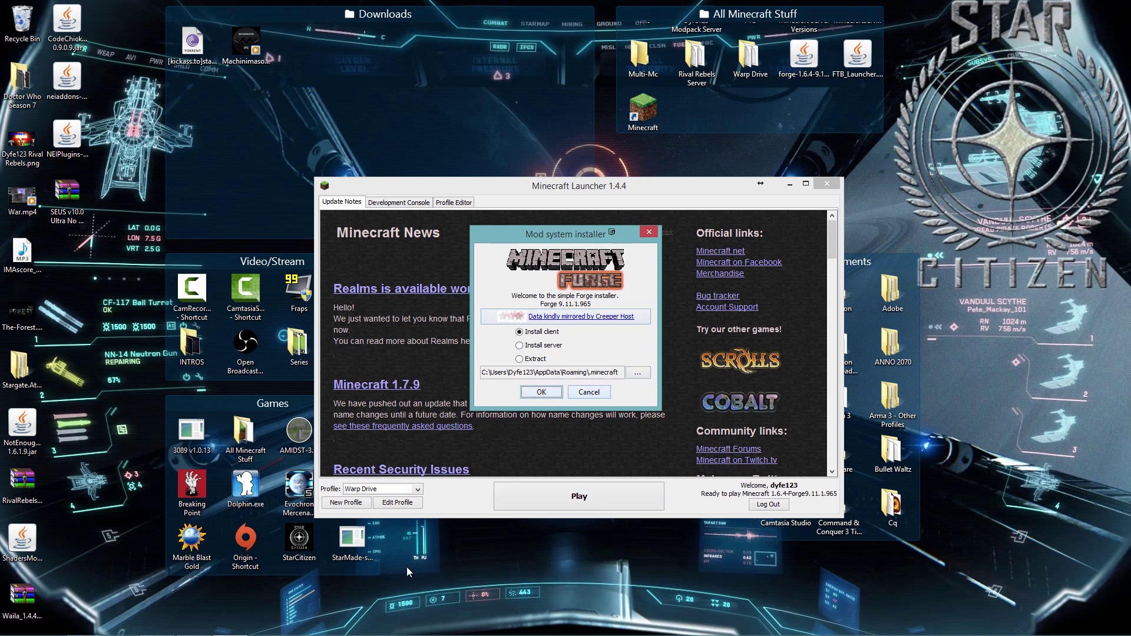
Choose the client installation in the Forge installer, but cancel the installer without installing
{"action": "left_click", "coordinate": [527, 333]}
{"action": "left_click", "coordinate": [641, 377]}
{"action": "left_click", "coordinate": [710, 427]}
{"action": "left_click", "coordinate": [583, 392]}
Review the launcher's list of profiles and their versions, and return to the update notes
{"action": "left_click", "coordinate": [453, 203]}
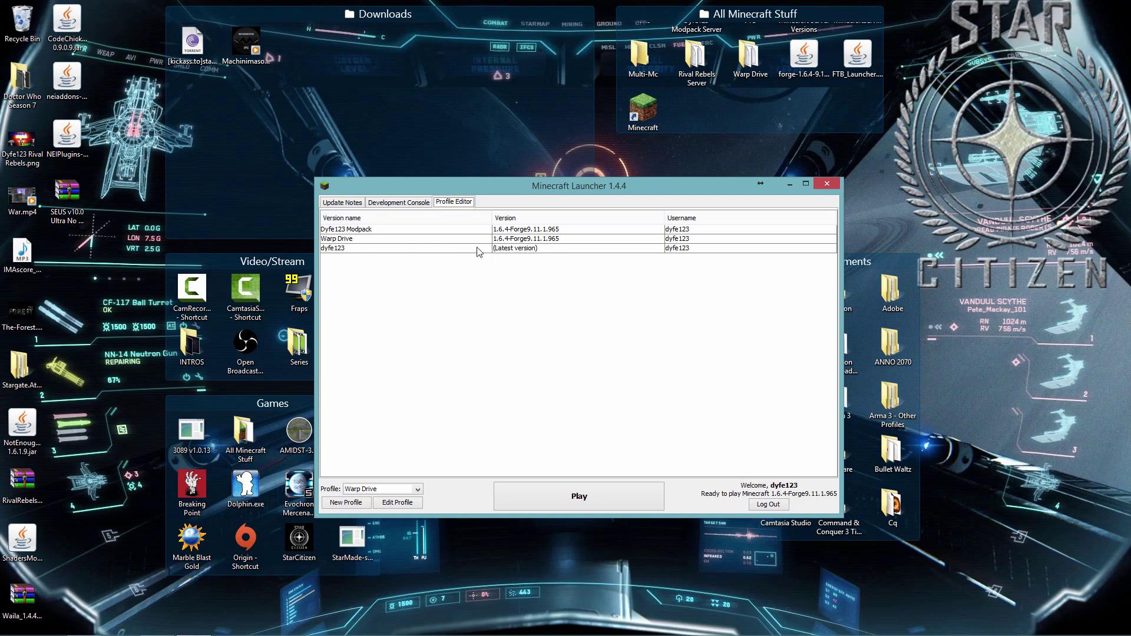
{"action": "left_click", "coordinate": [496, 232]}
{"action": "left_click", "coordinate": [343, 203]}
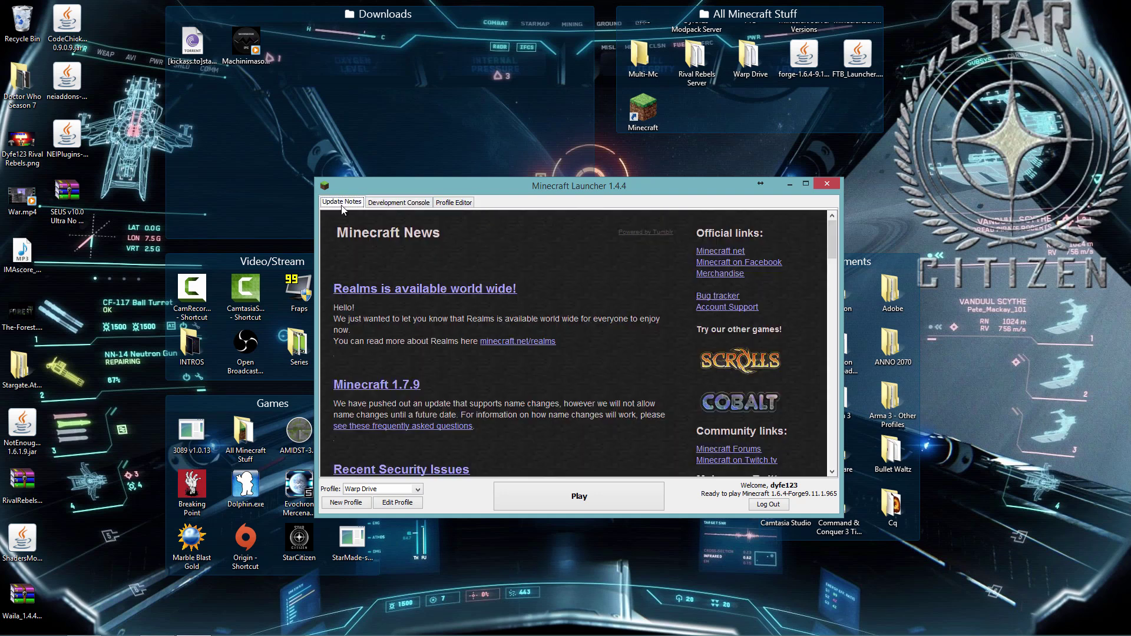
Select Dyfe123 Modpack as the launcher's active profile
{"action": "left_click", "coordinate": [416, 489]}
{"action": "left_click", "coordinate": [377, 499]}
{"action": "left_click", "coordinate": [416, 489]}
{"action": "left_click", "coordinate": [414, 489]}
{"action": "left_click", "coordinate": [416, 490]}
{"action": "left_click", "coordinate": [418, 490]}
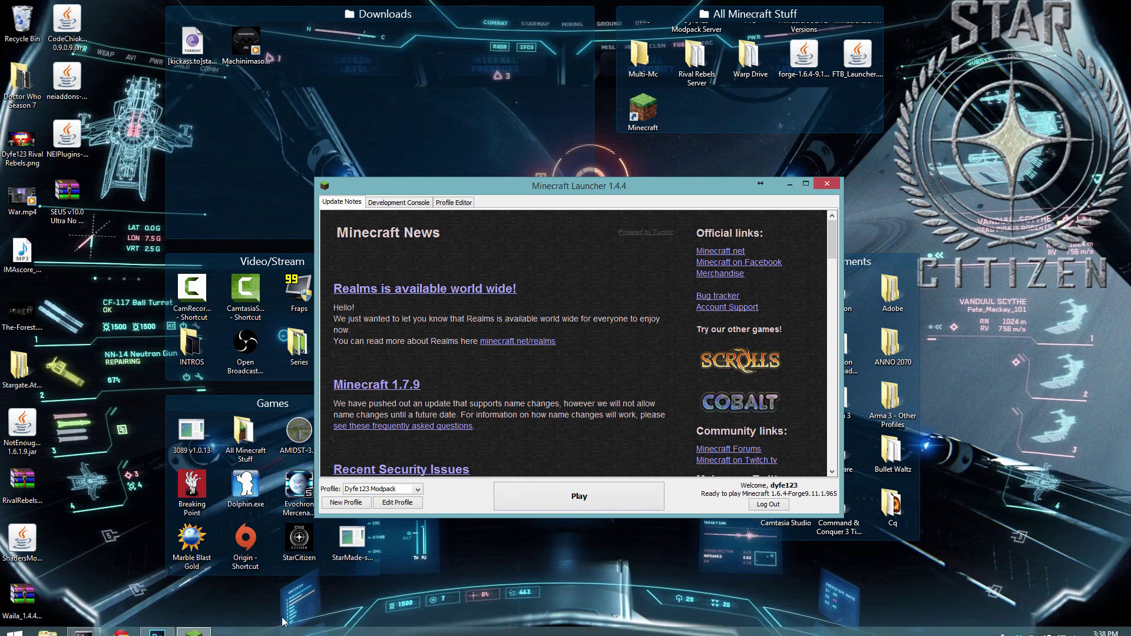
Open the Roaming folder in File Explorer and go into its .minecraft folder
{"action": "right_click", "coordinate": [47, 623]}
{"action": "left_click", "coordinate": [45, 411]}
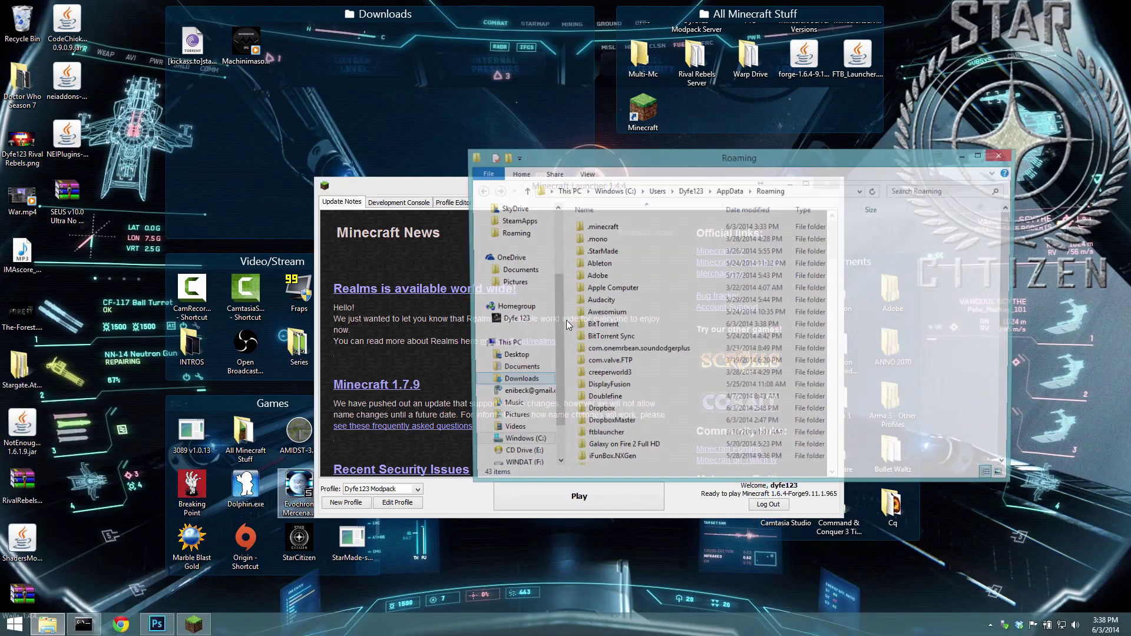
{"action": "double_click", "coordinate": [677, 226]}
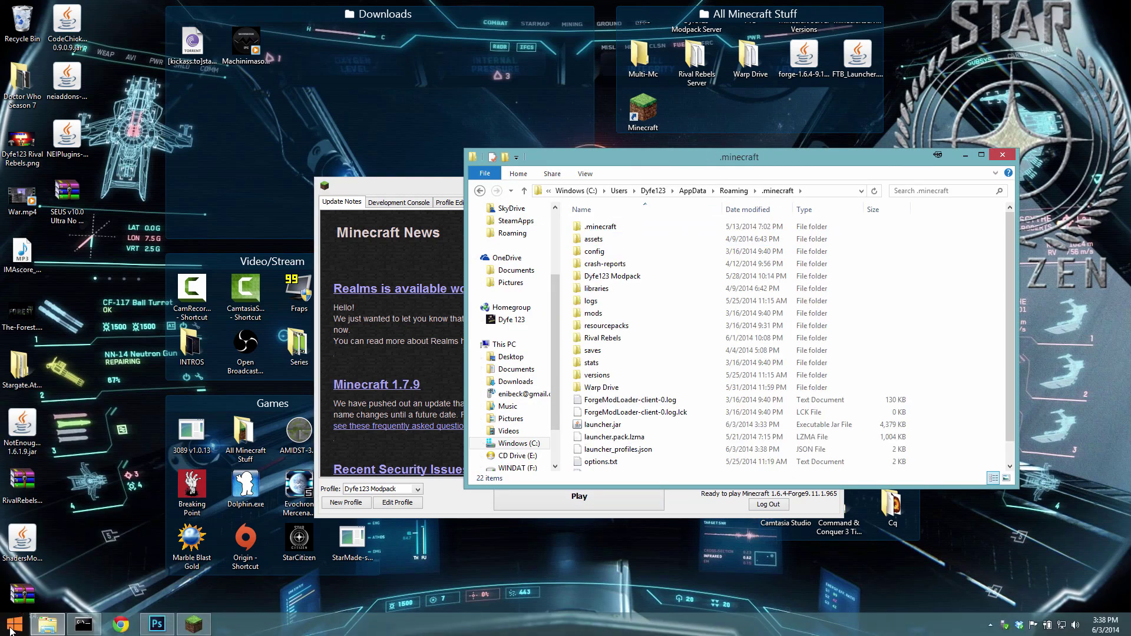
Open a second Roaming folder window by running a Windows search for %appdata%
{"action": "left_click", "coordinate": [14, 624]}
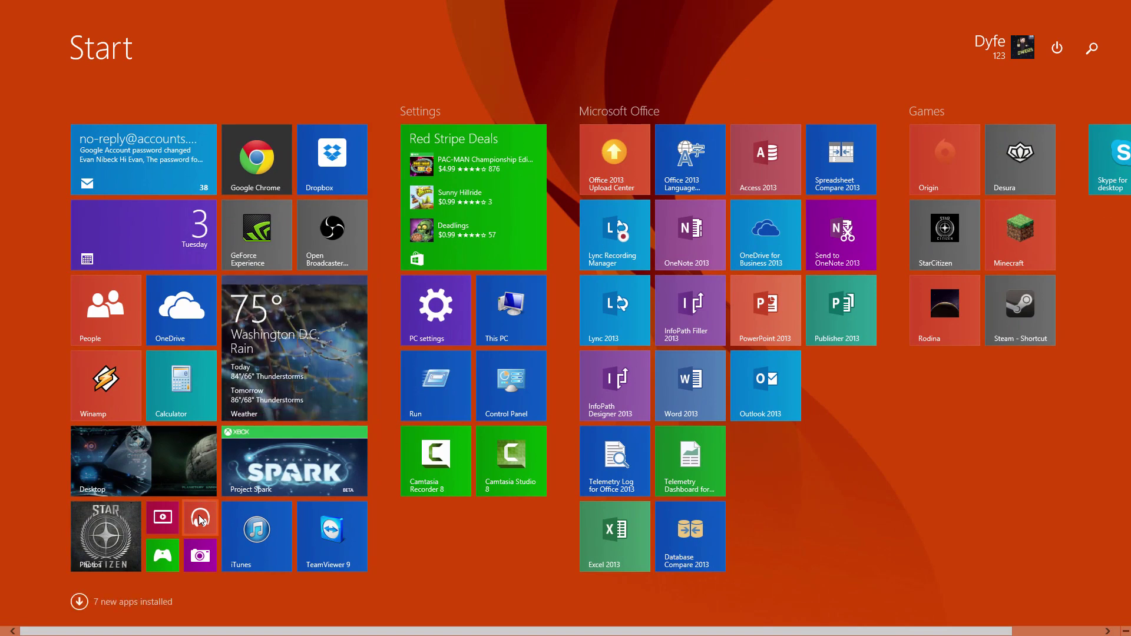
{"action": "type", "text": "%"}
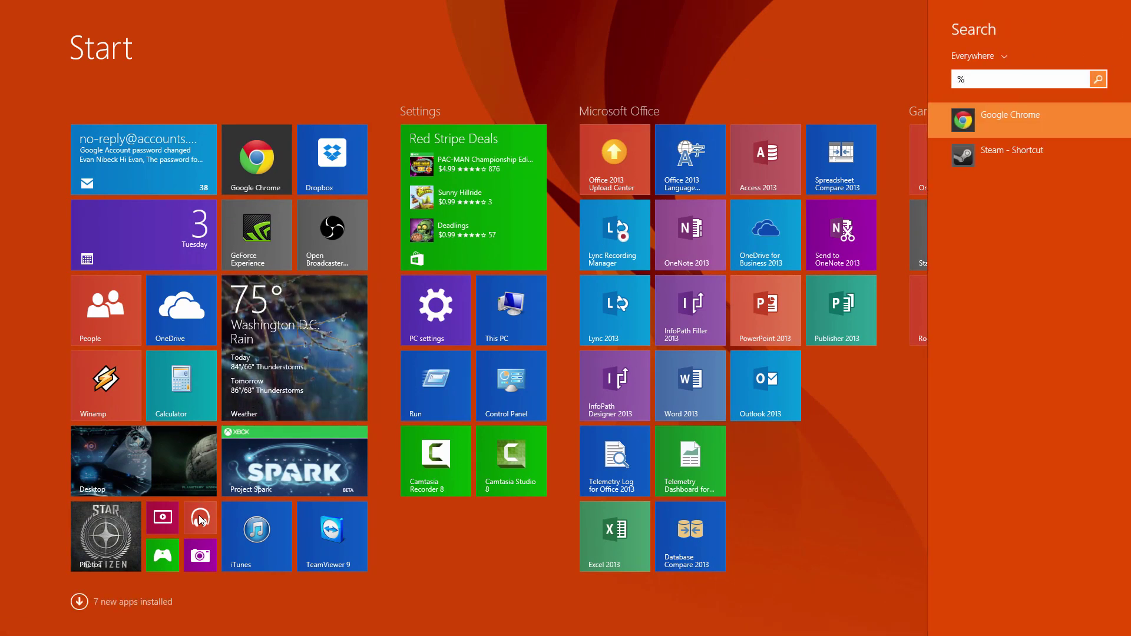
{"action": "type", "text": "appdata%"}
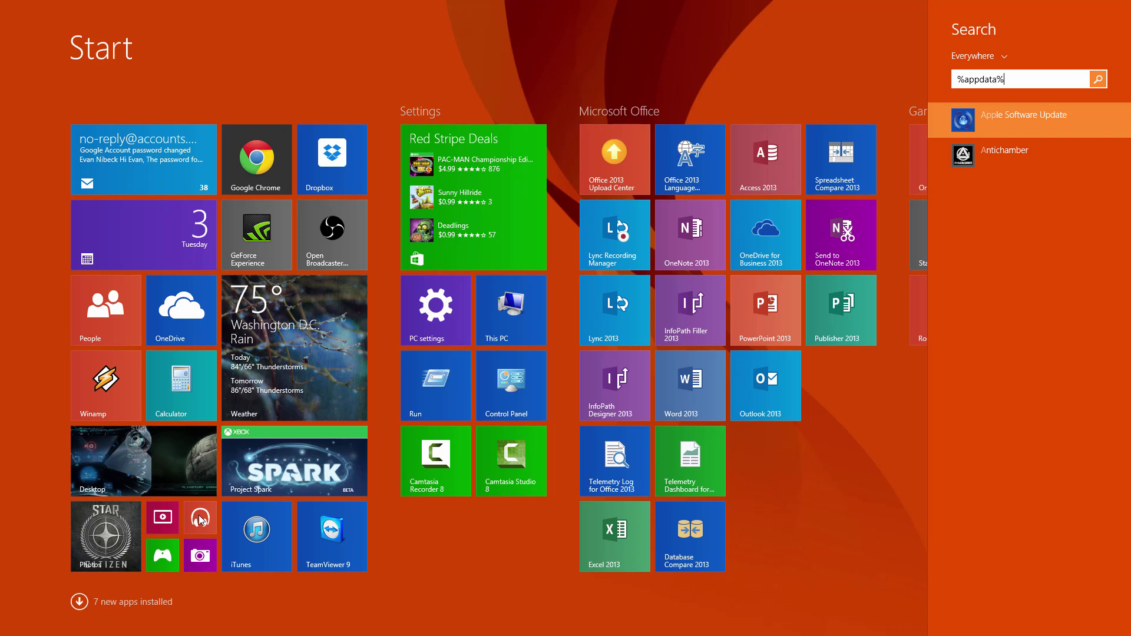
{"action": "key", "text": "Return"}
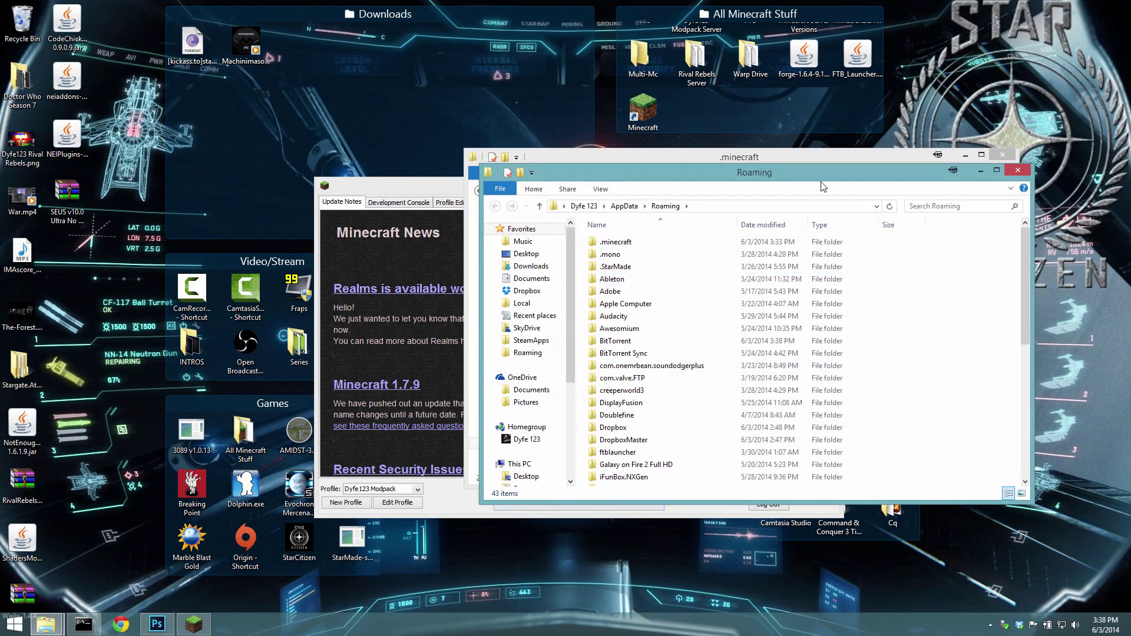
Move the second Roaming window aside, return the .minecraft window to Roaming, and close the duplicate window
{"action": "left_click_drag", "start_coordinate": [821, 178], "coordinate": [438, 163]}
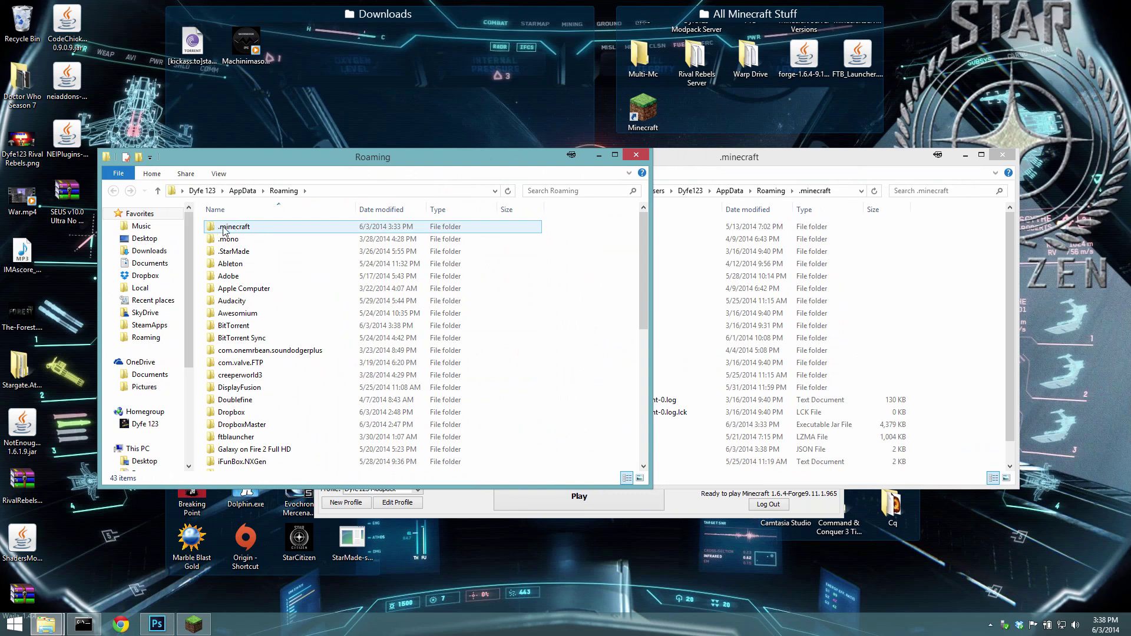
{"action": "left_click", "coordinate": [480, 191]}
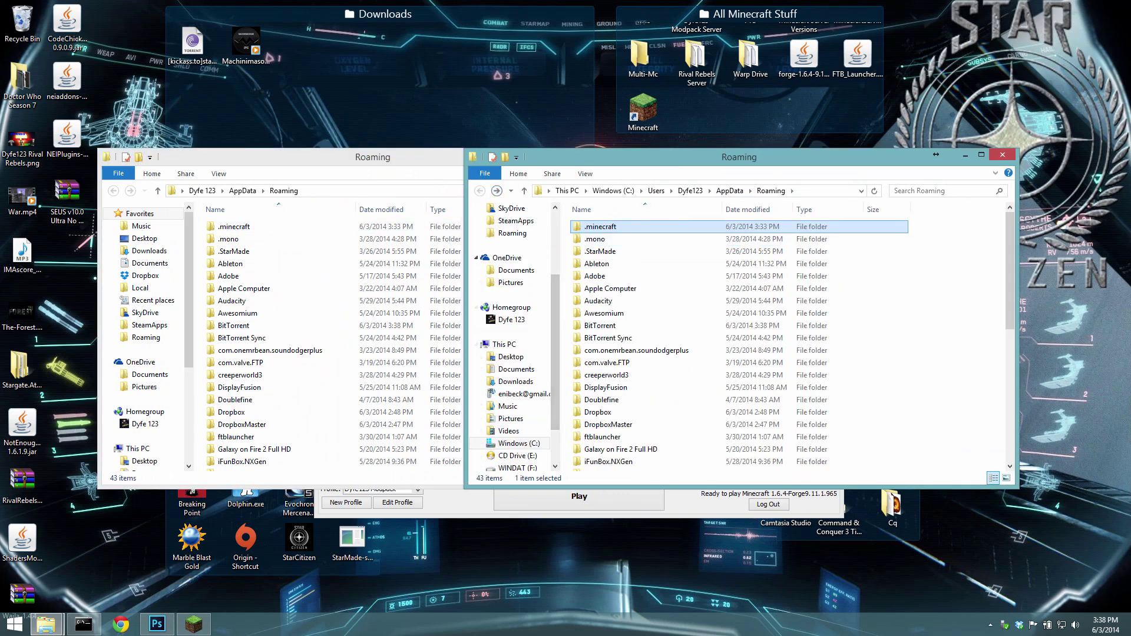
{"action": "right_click", "coordinate": [46, 624]}
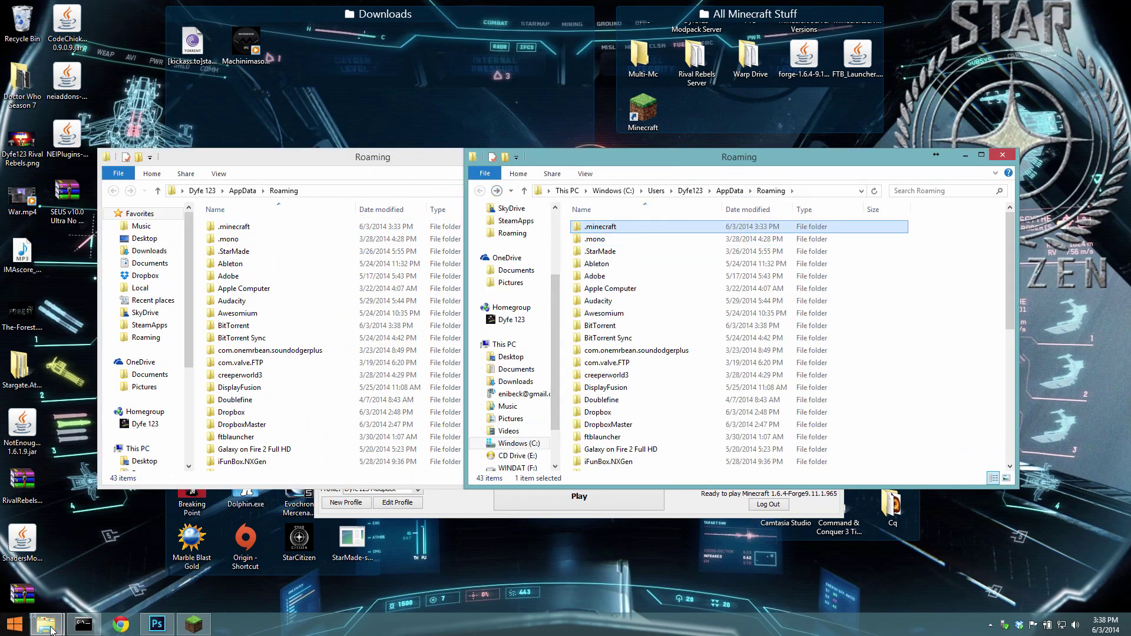
{"action": "left_click", "coordinate": [415, 162]}
{"action": "left_click", "coordinate": [645, 154]}
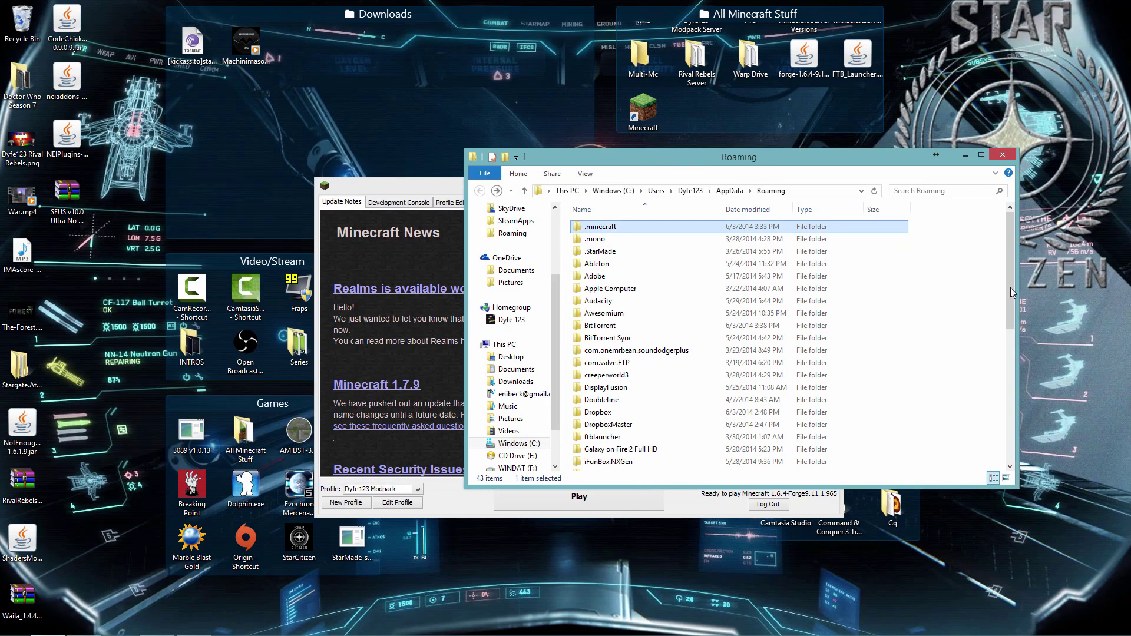
Open the .minecraft folder from Roaming and look through its contents
{"action": "double_click", "coordinate": [824, 227]}
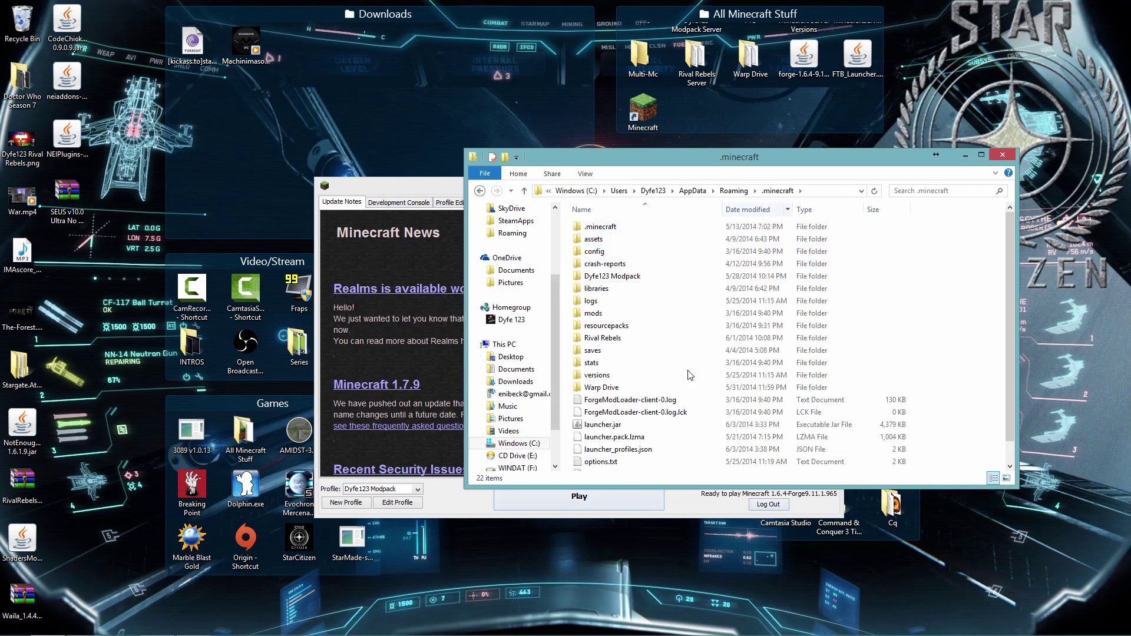
{"action": "scroll", "coordinate": [633, 455], "scroll_direction": "down", "scroll_amount": 1}
{"action": "scroll", "coordinate": [633, 455], "scroll_direction": "up", "scroll_amount": 1}
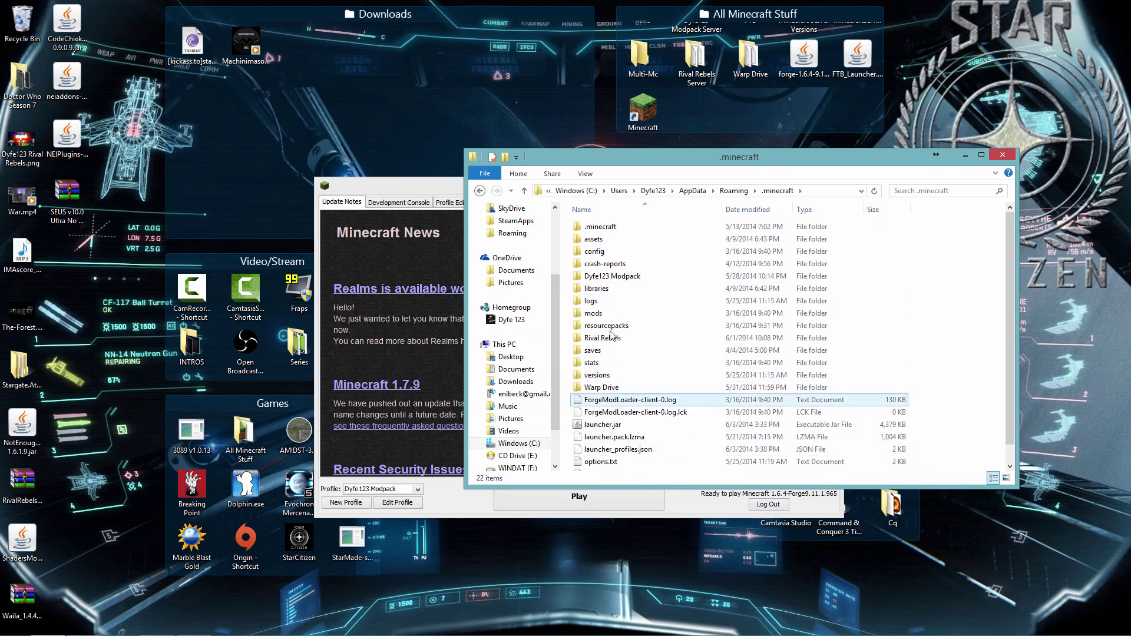
Bring the launcher forward, switch its profile to Warp Drive and set it back to Dyfe123 Modpack
{"action": "left_click", "coordinate": [602, 424]}
{"action": "left_click", "coordinate": [412, 186]}
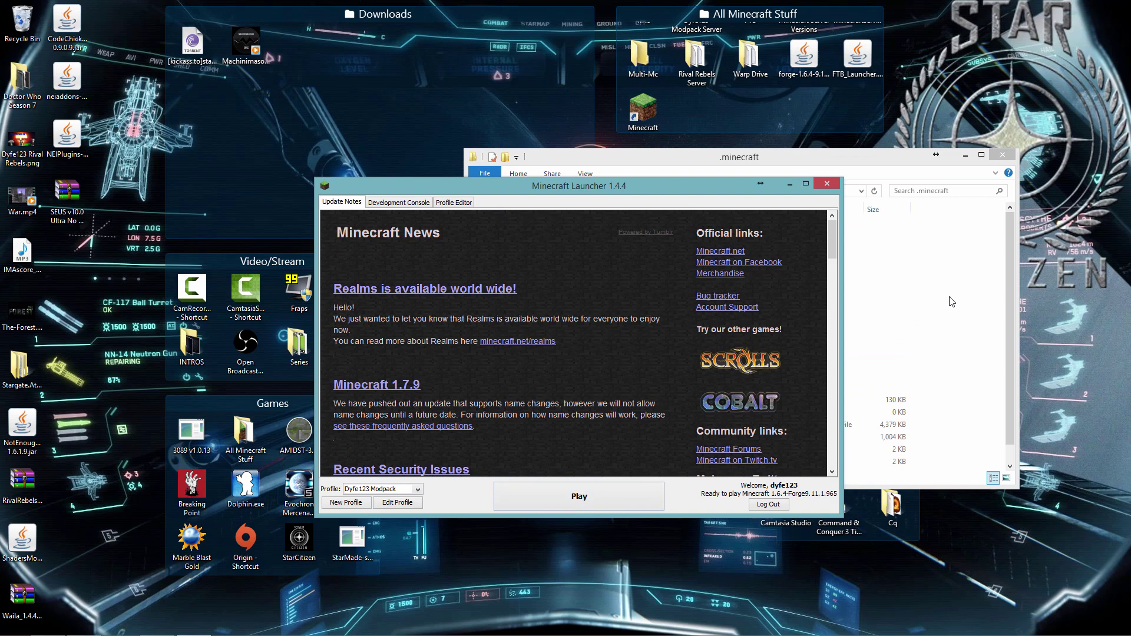
{"action": "left_click", "coordinate": [952, 302]}
{"action": "left_click", "coordinate": [391, 187]}
{"action": "left_click", "coordinate": [418, 489]}
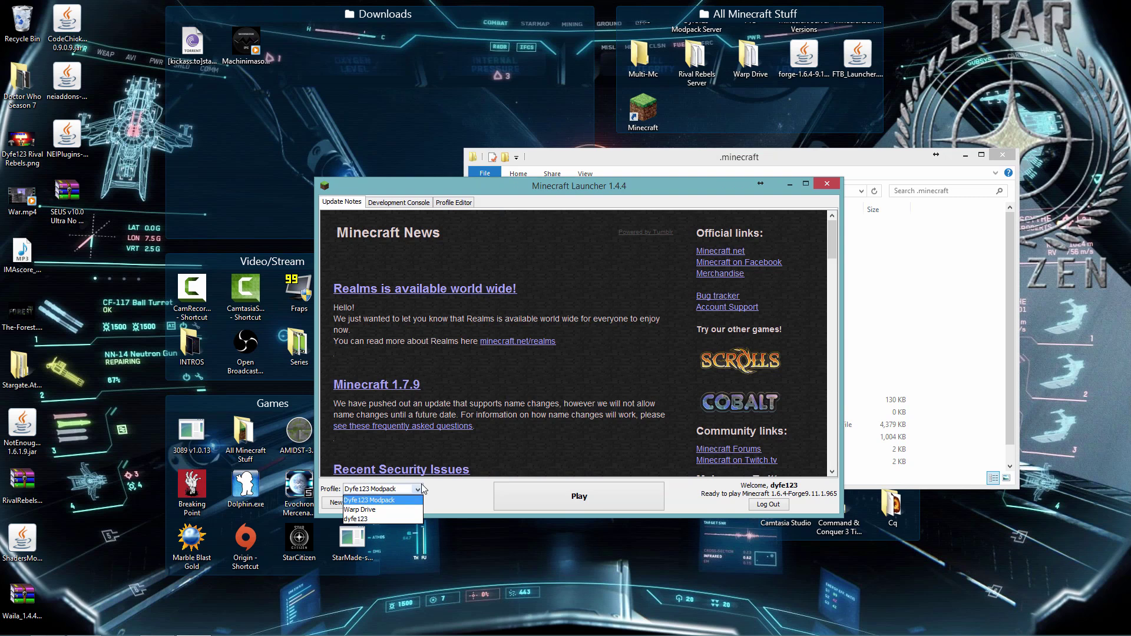
{"action": "left_click", "coordinate": [377, 510]}
{"action": "left_click", "coordinate": [371, 489]}
{"action": "left_click", "coordinate": [370, 500]}
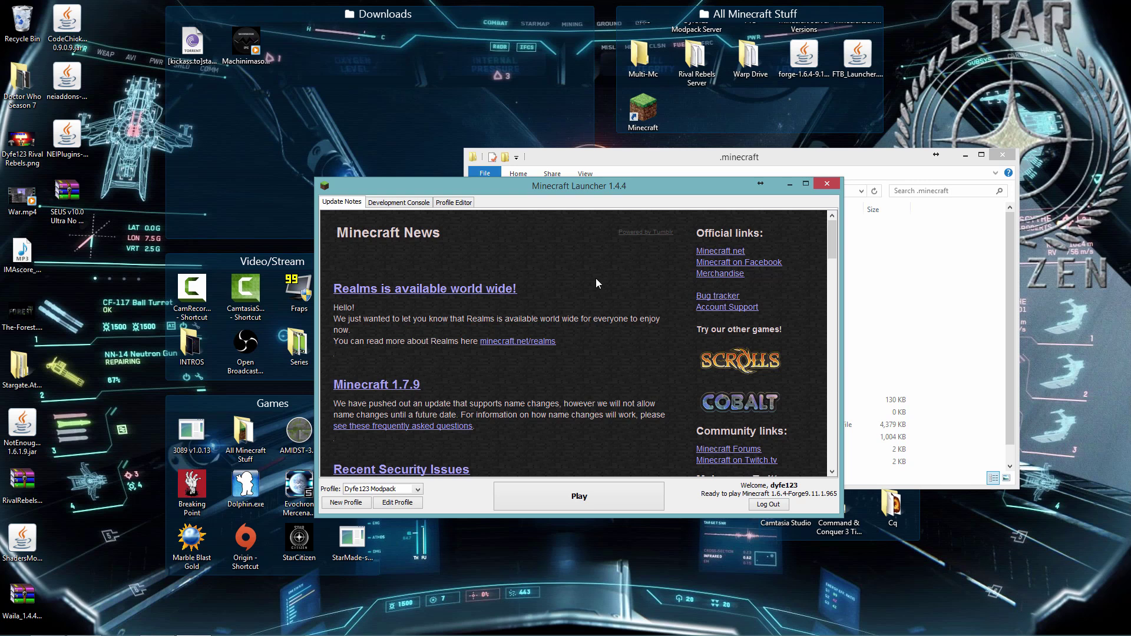
Check the contents of the Rival Rebels folder in .minecraft and delete that folder
{"action": "left_click", "coordinate": [968, 315]}
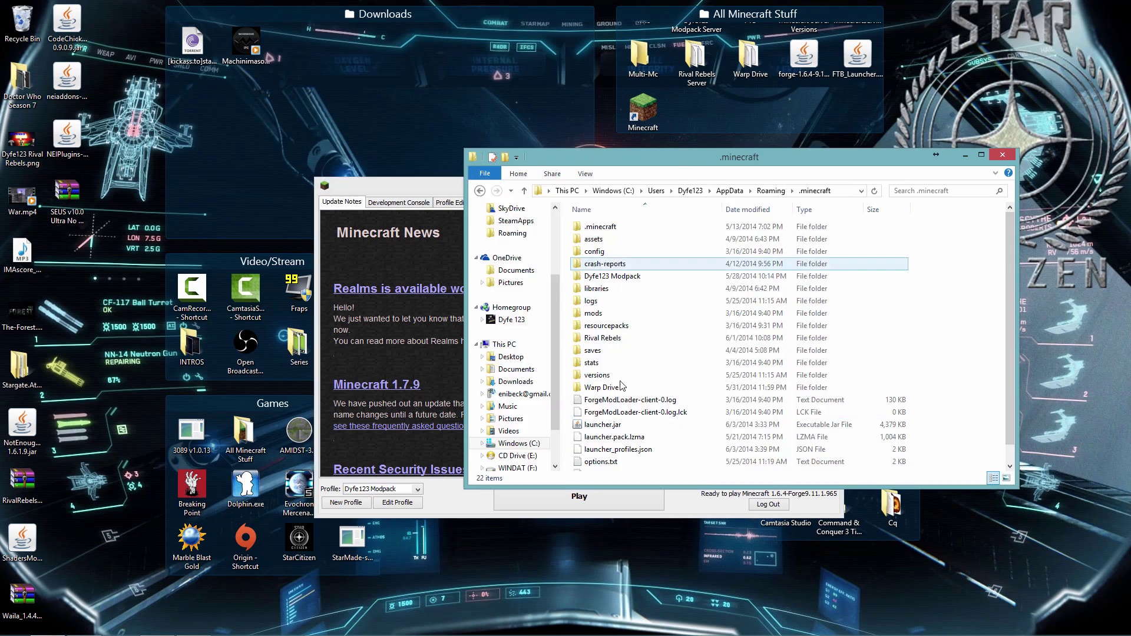
{"action": "left_click", "coordinate": [599, 343]}
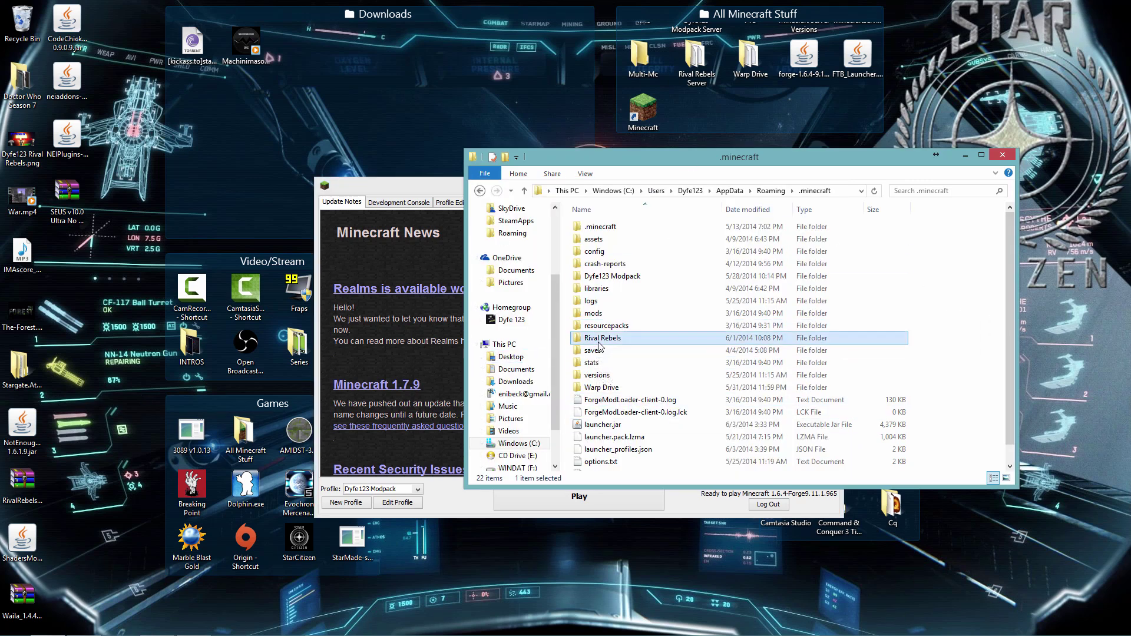
{"action": "double_click", "coordinate": [599, 342]}
{"action": "left_click", "coordinate": [485, 173]}
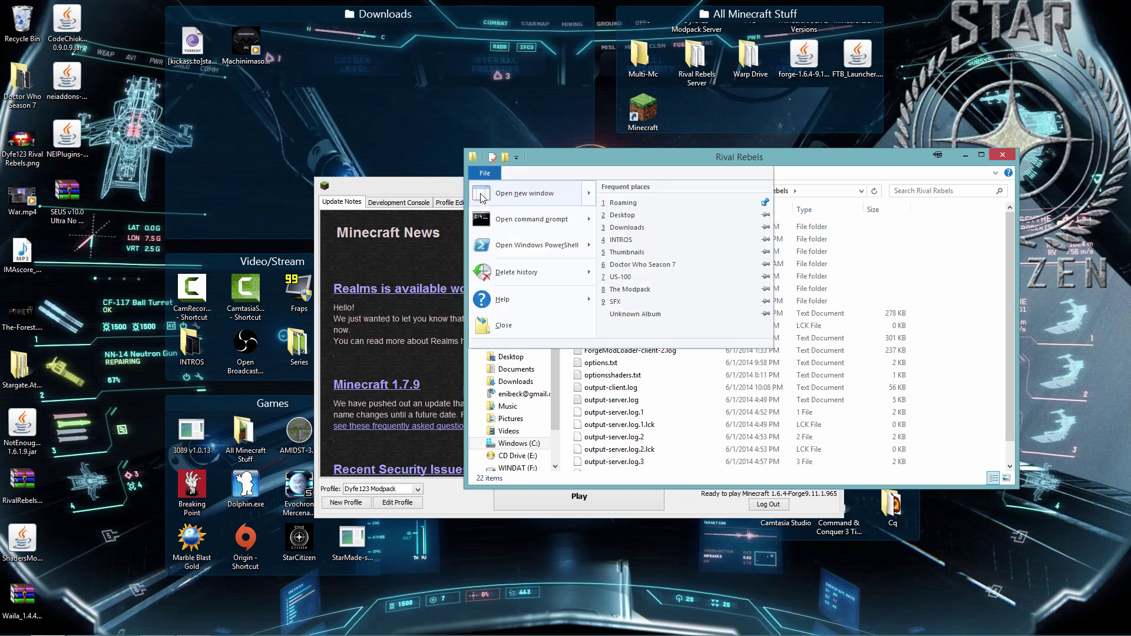
{"action": "left_click", "coordinate": [479, 190]}
{"action": "left_click", "coordinate": [480, 190]}
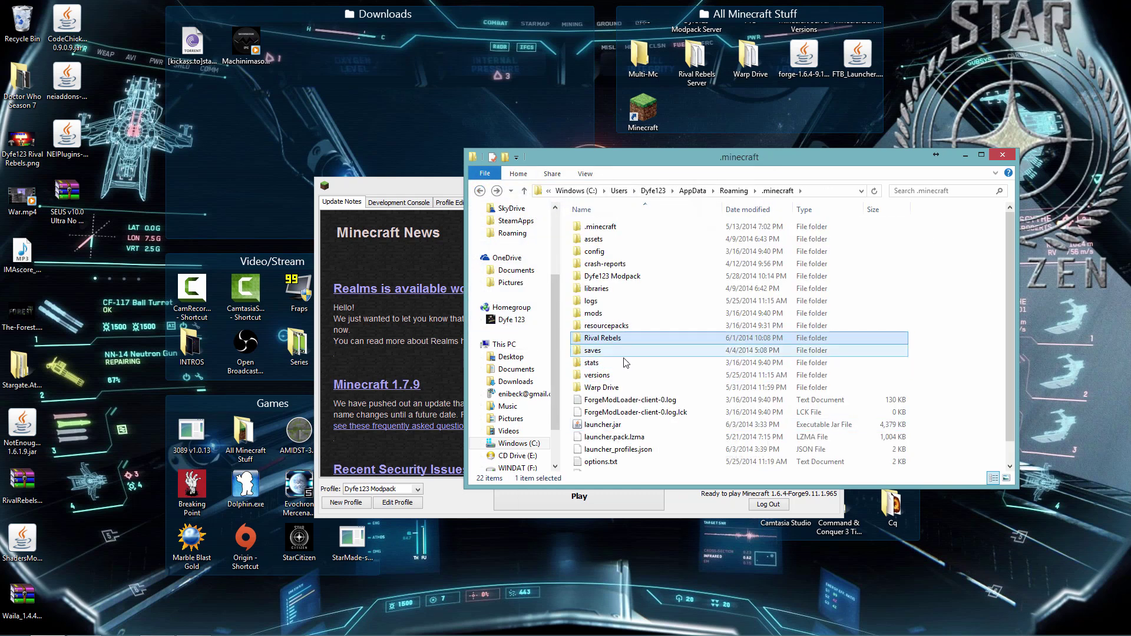
{"action": "key", "text": "Delete"}
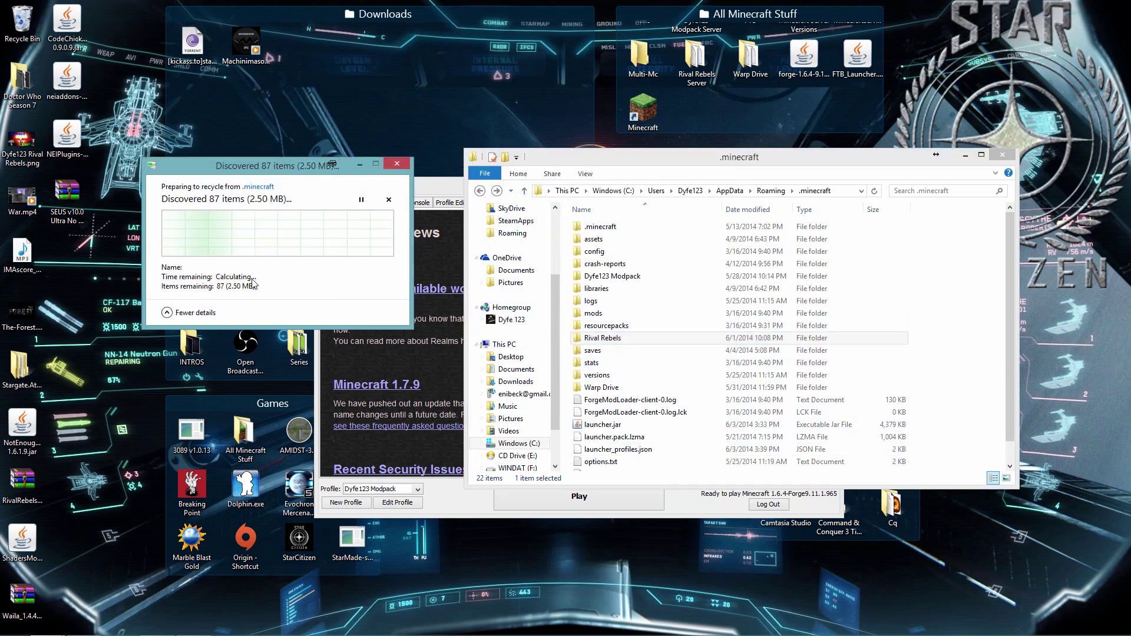
Create a new folder named Rival Rebels in the .minecraft folder
{"action": "right_click", "coordinate": [960, 412]}
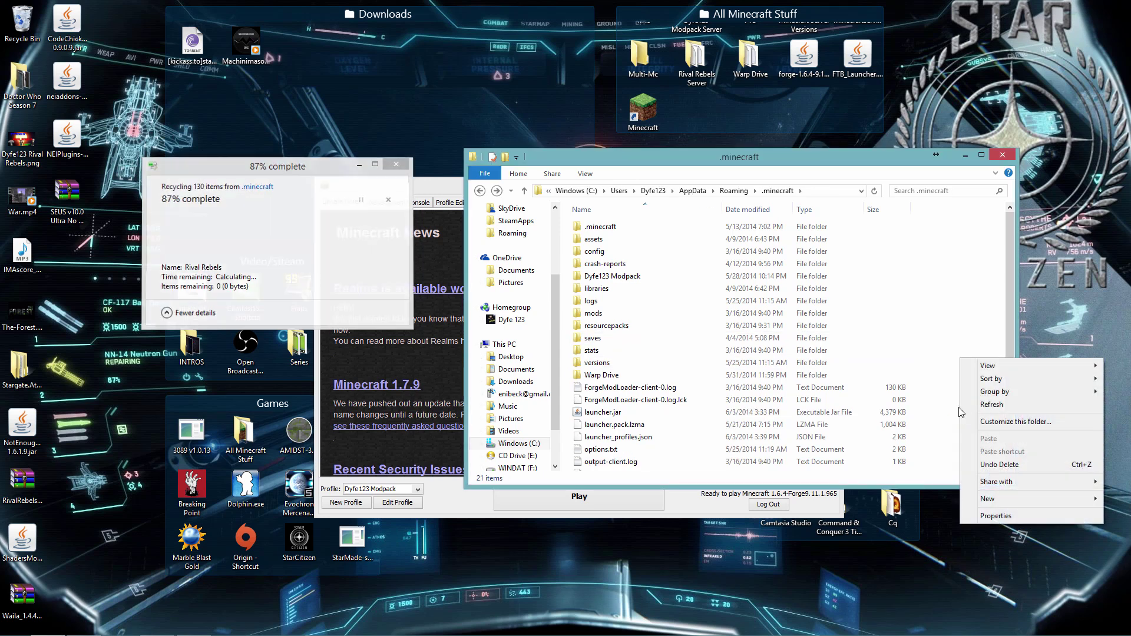
{"action": "mouse_move", "coordinate": [1001, 500]}
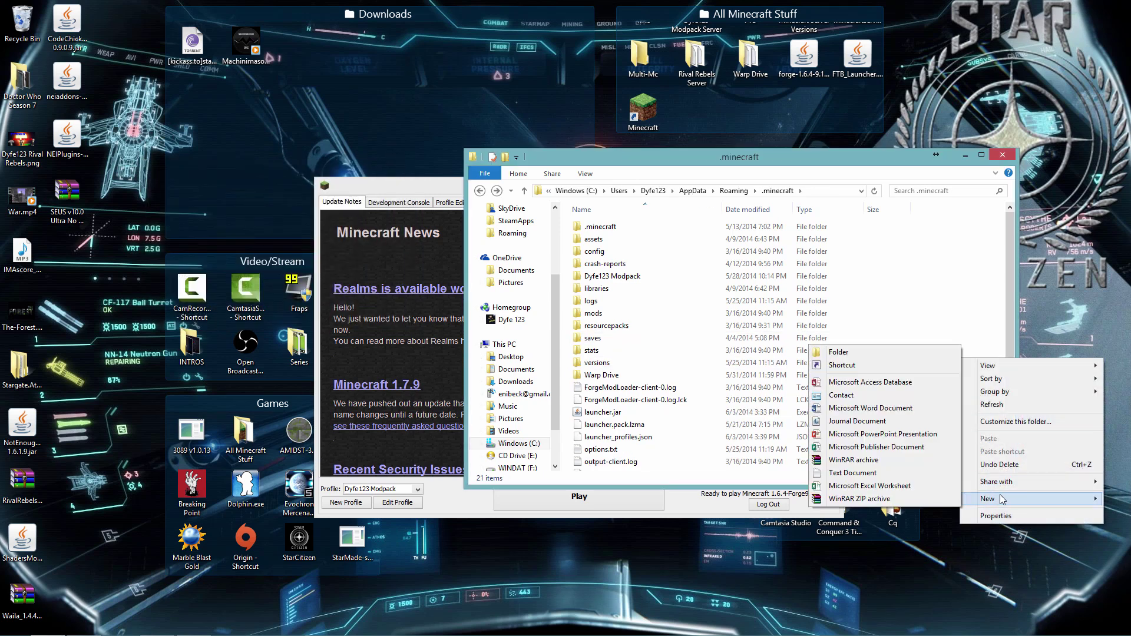
{"action": "left_click", "coordinate": [860, 353]}
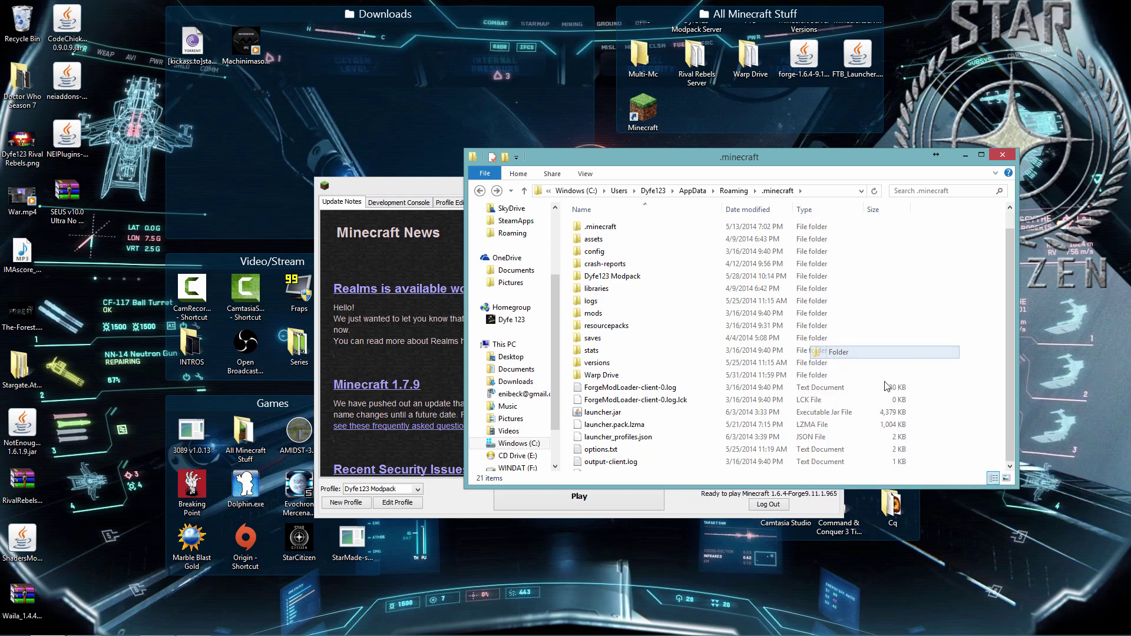
{"action": "type", "text": "Rival Re"}
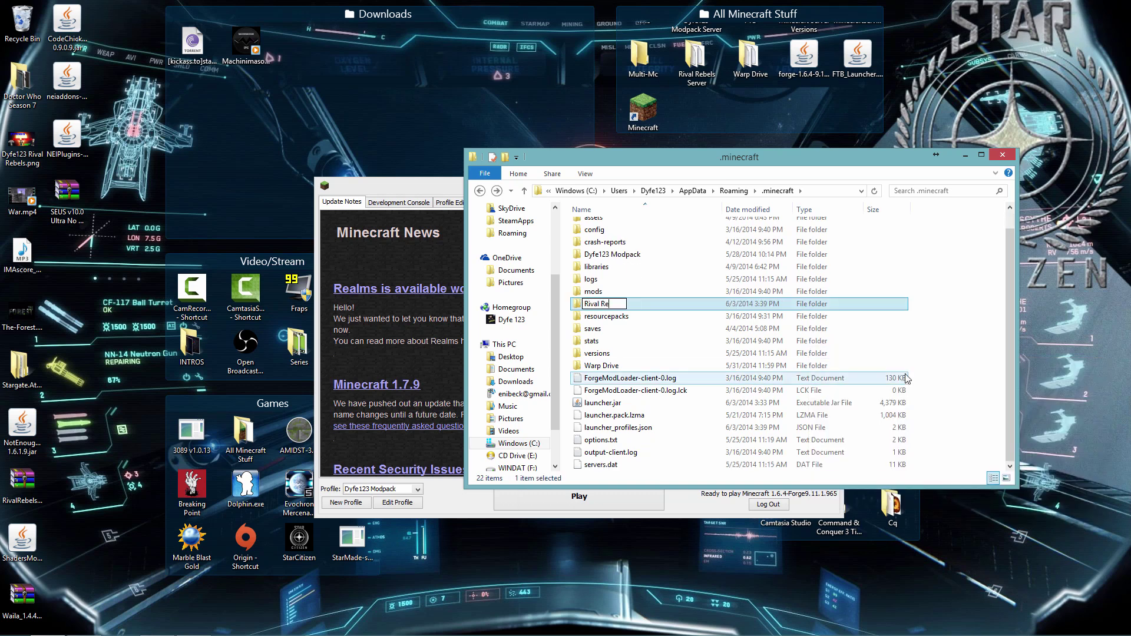
{"action": "type", "text": "bels"}
{"action": "key", "text": "Return"}
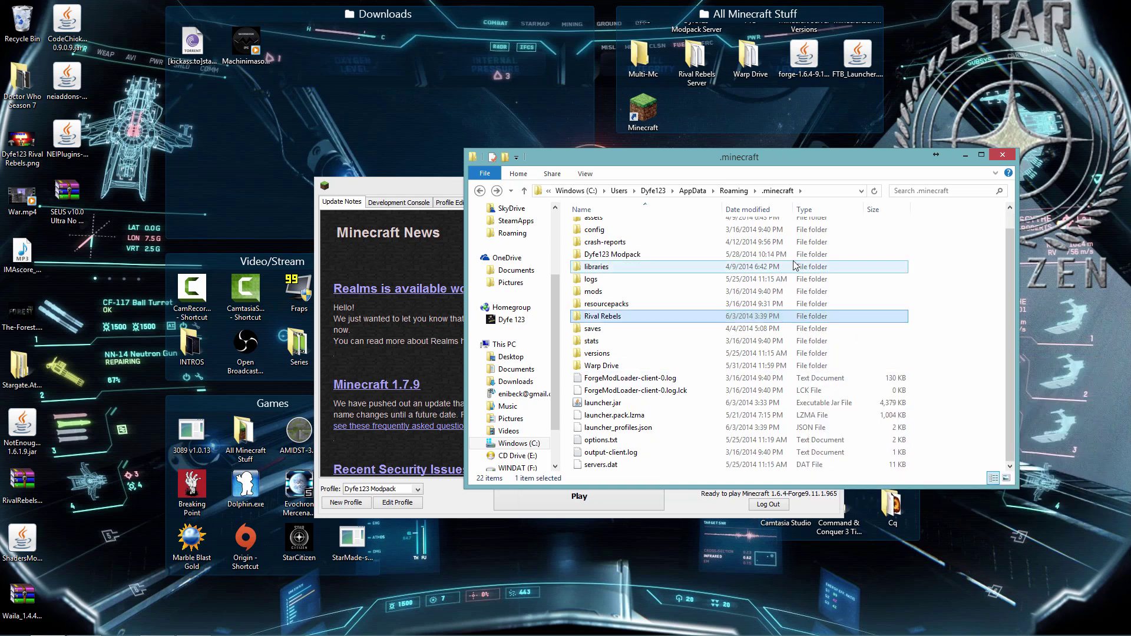
Look inside the new Rival Rebels folder, return to .minecraft and open the Dyfe123 Modpack folder
{"action": "double_click", "coordinate": [612, 318]}
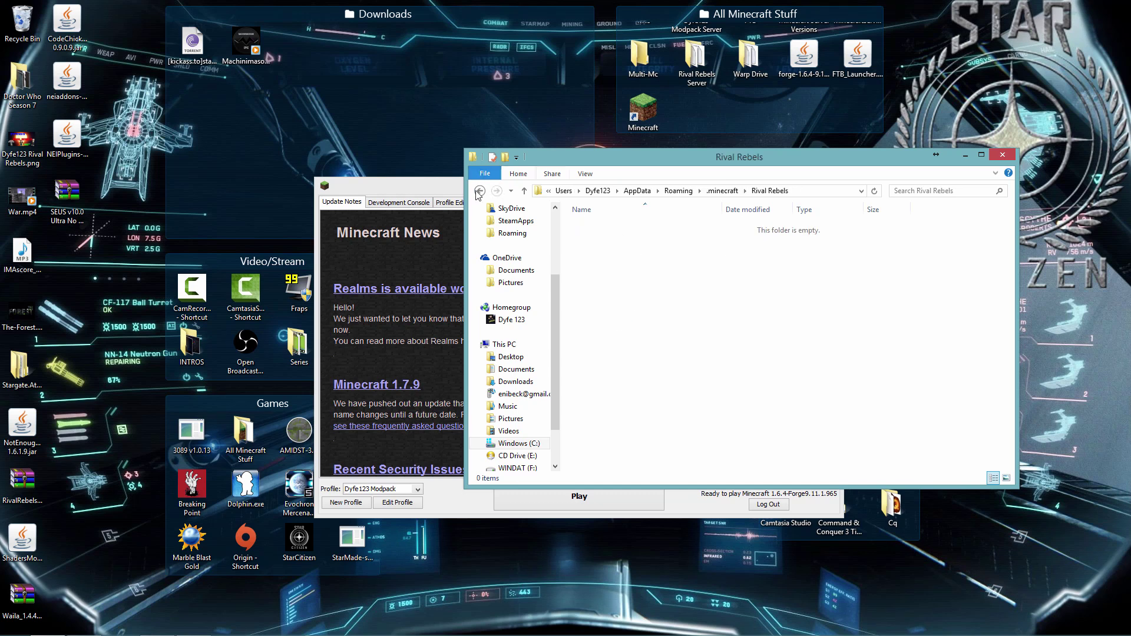
{"action": "key", "text": "alt+Left"}
{"action": "double_click", "coordinate": [613, 275]}
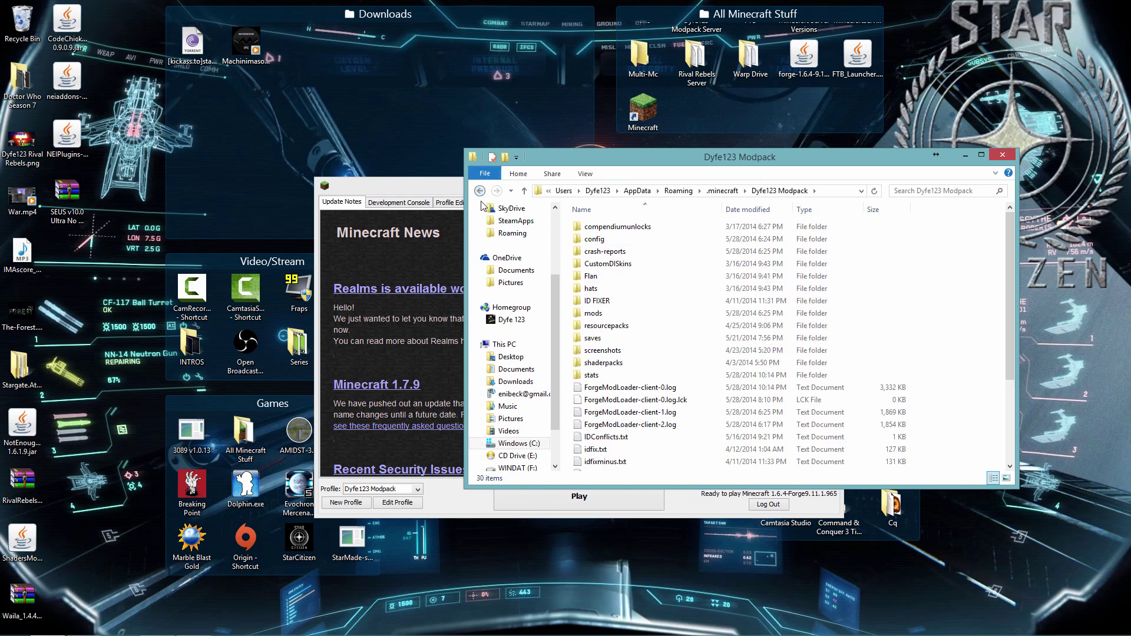
Look inside the Warp Drive folder in .minecraft and return to .minecraft
{"action": "key", "text": "alt+Left"}
{"action": "double_click", "coordinate": [612, 387]}
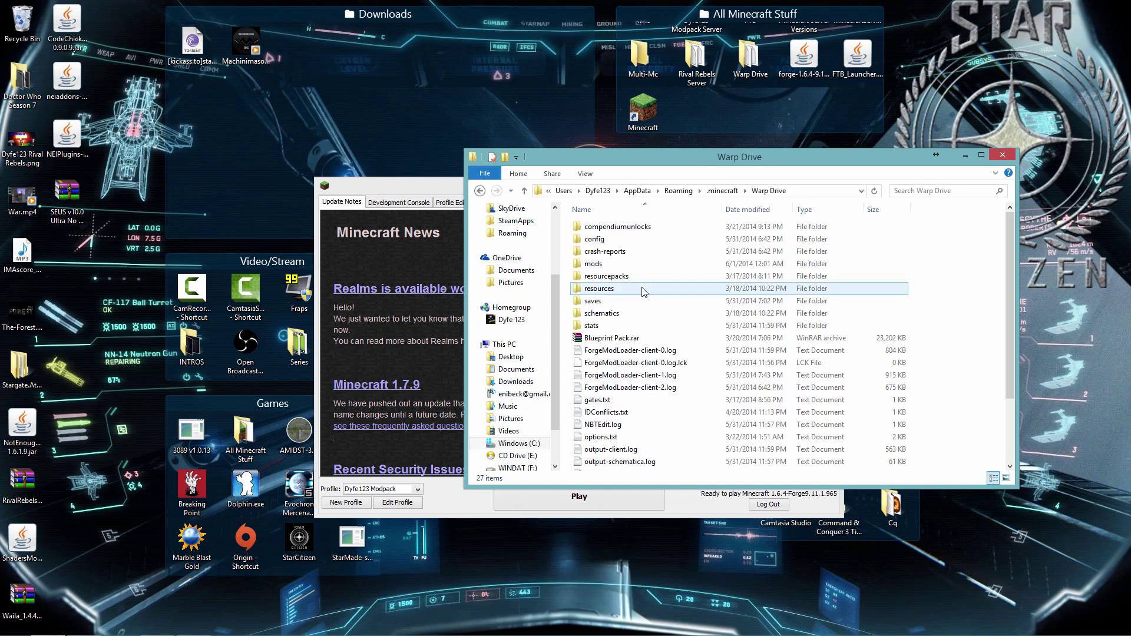
{"action": "left_click", "coordinate": [479, 192]}
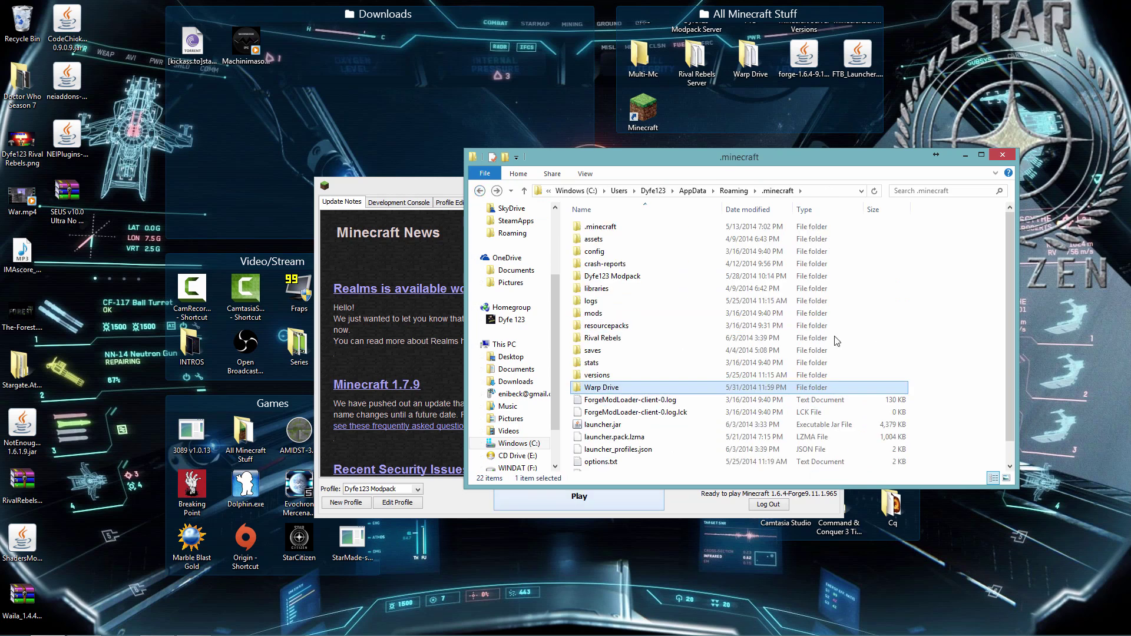
In the Minecraft Launcher, start a new profile copied from Dyfe123 Modpack and name it Rival Rebels
{"action": "left_click", "coordinate": [423, 185]}
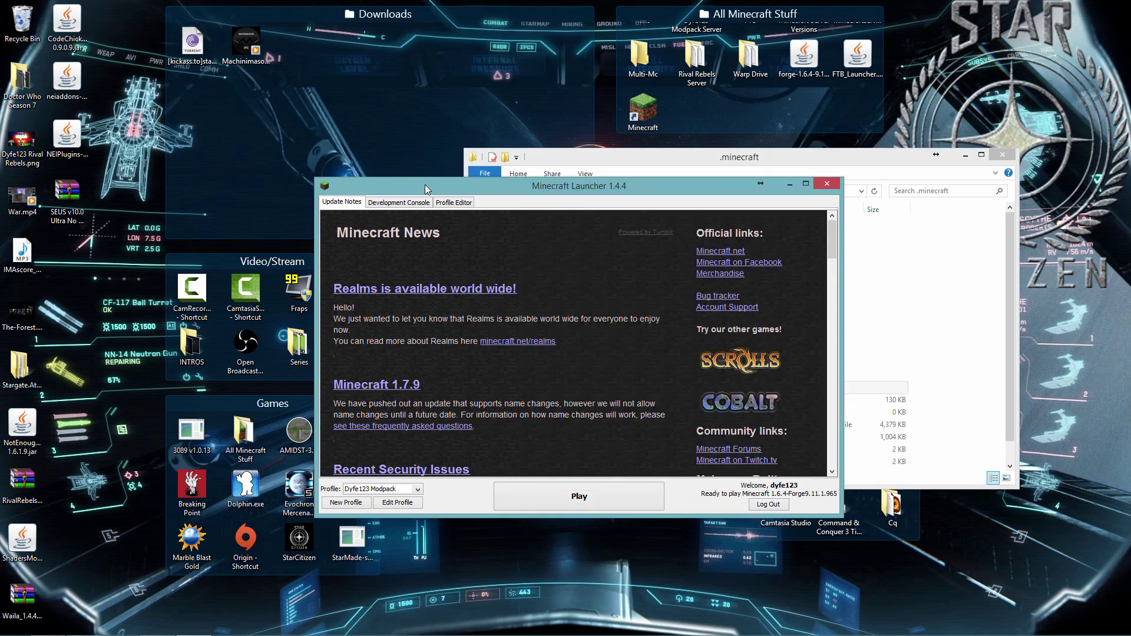
{"action": "left_click", "coordinate": [418, 488]}
{"action": "left_click", "coordinate": [389, 498]}
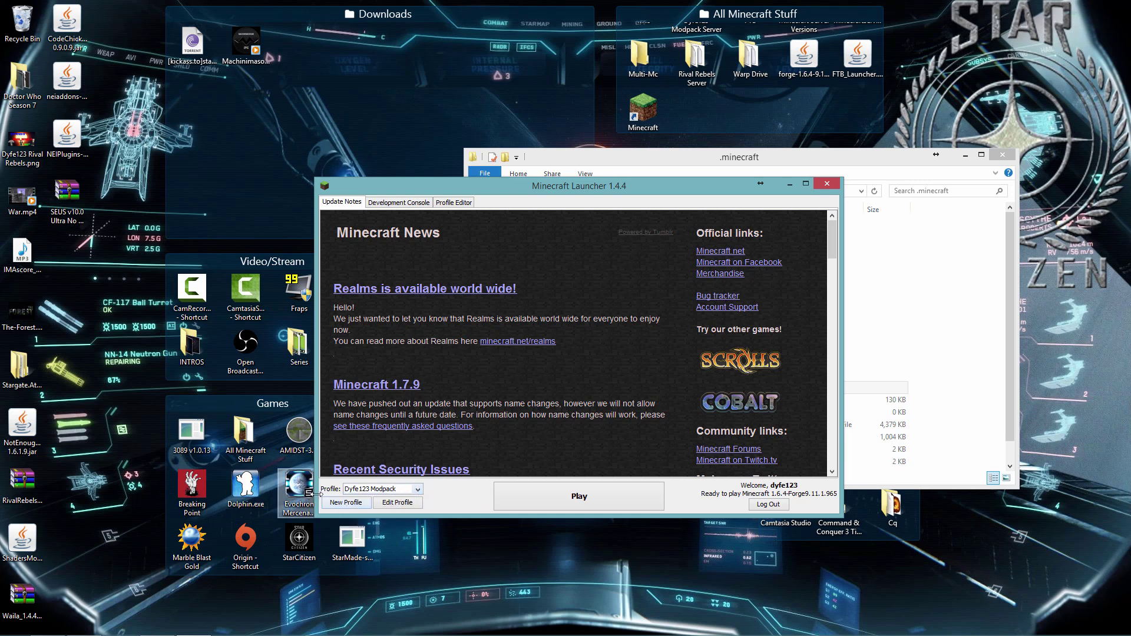
{"action": "left_click", "coordinate": [346, 502]}
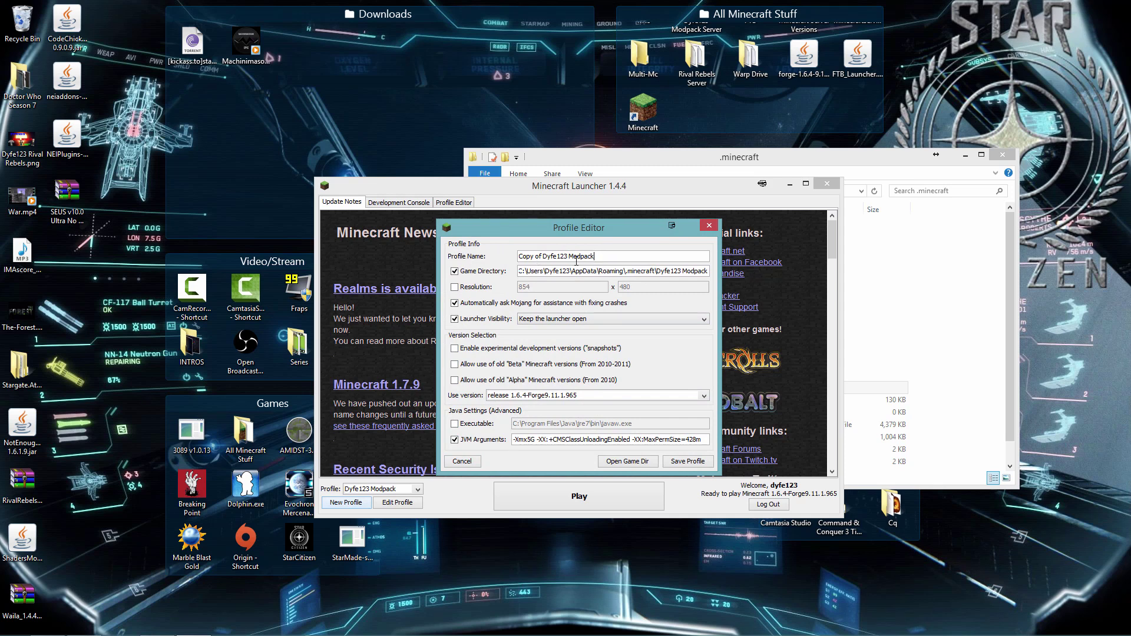
{"action": "left_click_drag", "start_coordinate": [600, 258], "coordinate": [499, 271]}
{"action": "type", "text": "Riv"}
Change the new profile's game directory to the Rival Rebels folder inside .minecraft, checking that folder in File Explorer
{"action": "key", "text": "BackSpace"}
{"action": "key", "text": "BackSpace"}
{"action": "key", "text": "BackSpace"}
{"action": "key", "text": "BackSpace"}
{"action": "key", "text": "BackSpace"}
{"action": "key", "text": "BackSpace"}
{"action": "key", "text": "BackSpace"}
{"action": "key", "text": "BackSpace"}
{"action": "key", "text": "BackSpace"}
{"action": "key", "text": "BackSpace"}
{"action": "key", "text": "BackSpace"}
{"action": "key", "text": "BackSpace"}
{"action": "key", "text": "BackSpace"}
{"action": "key", "text": "BackSpace"}
{"action": "key", "text": "BackSpace"}
{"action": "key", "text": "BackSpace"}
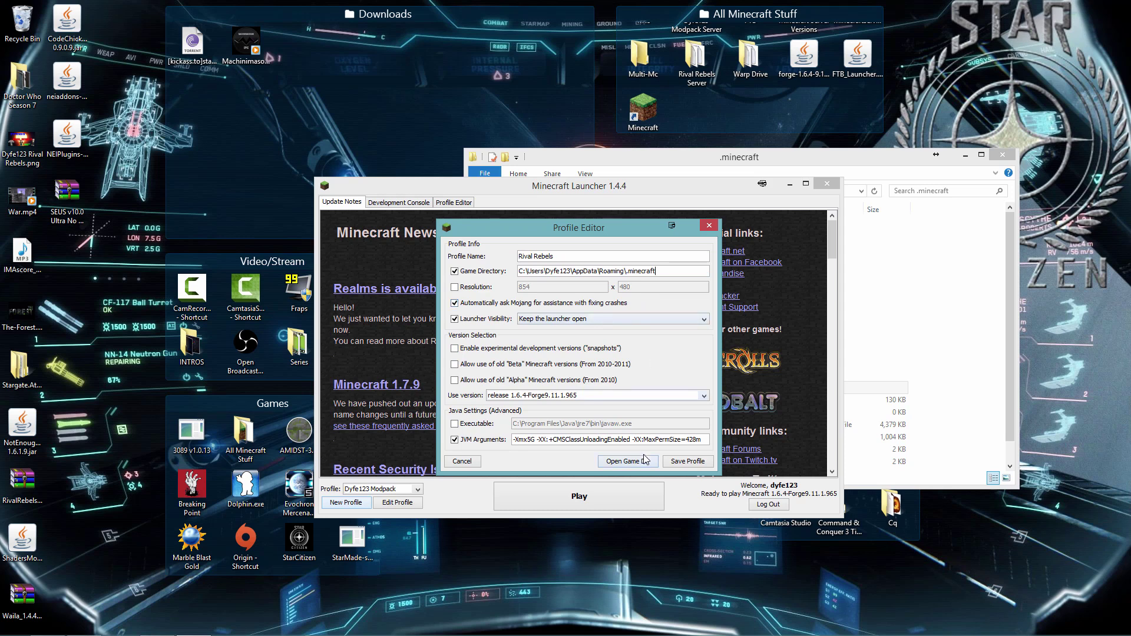
{"action": "type", "text": "\\"}
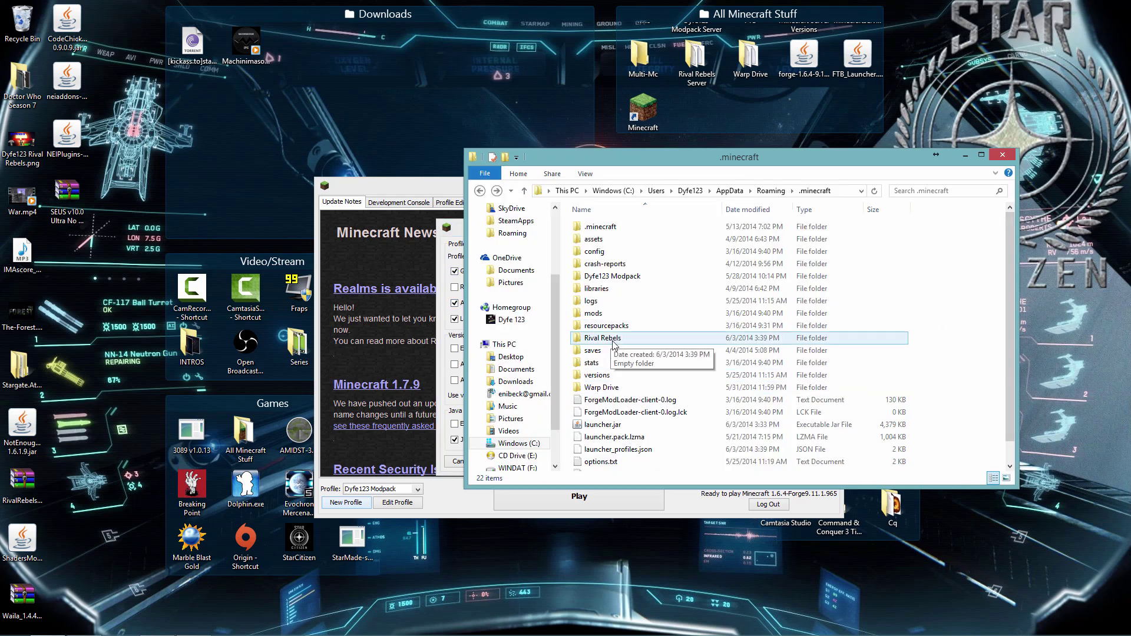
{"action": "double_click", "coordinate": [606, 337]}
{"action": "left_click", "coordinate": [479, 190]}
{"action": "left_click", "coordinate": [464, 255]}
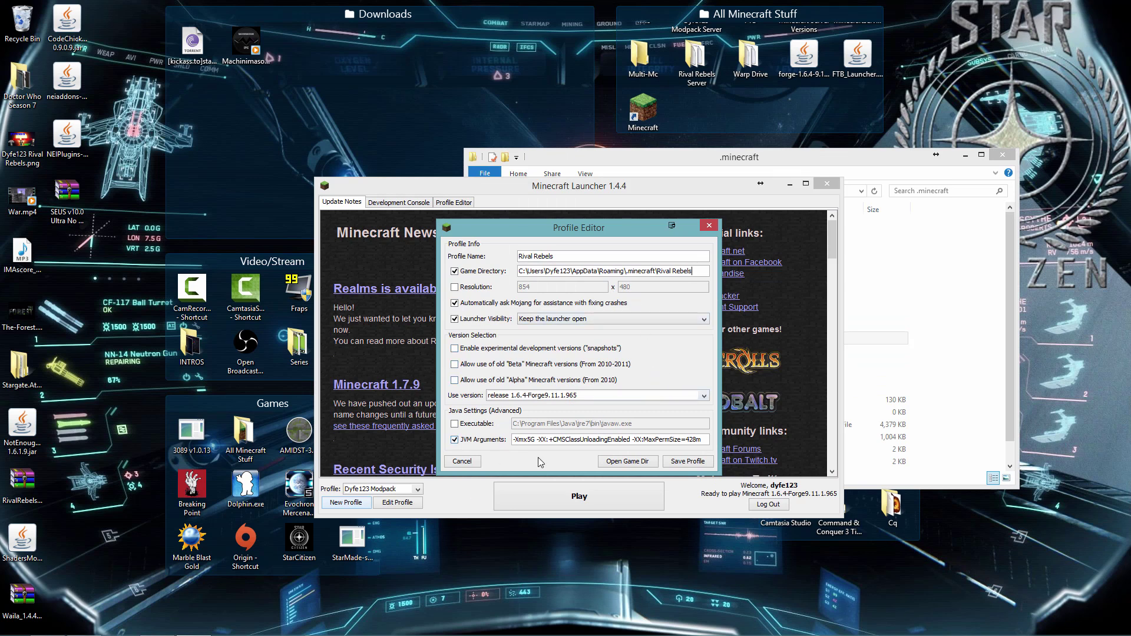
Choose release 1.6.4-Forge9.11.1.965 as the version the Rival Rebels profile uses
{"action": "left_click", "coordinate": [503, 397]}
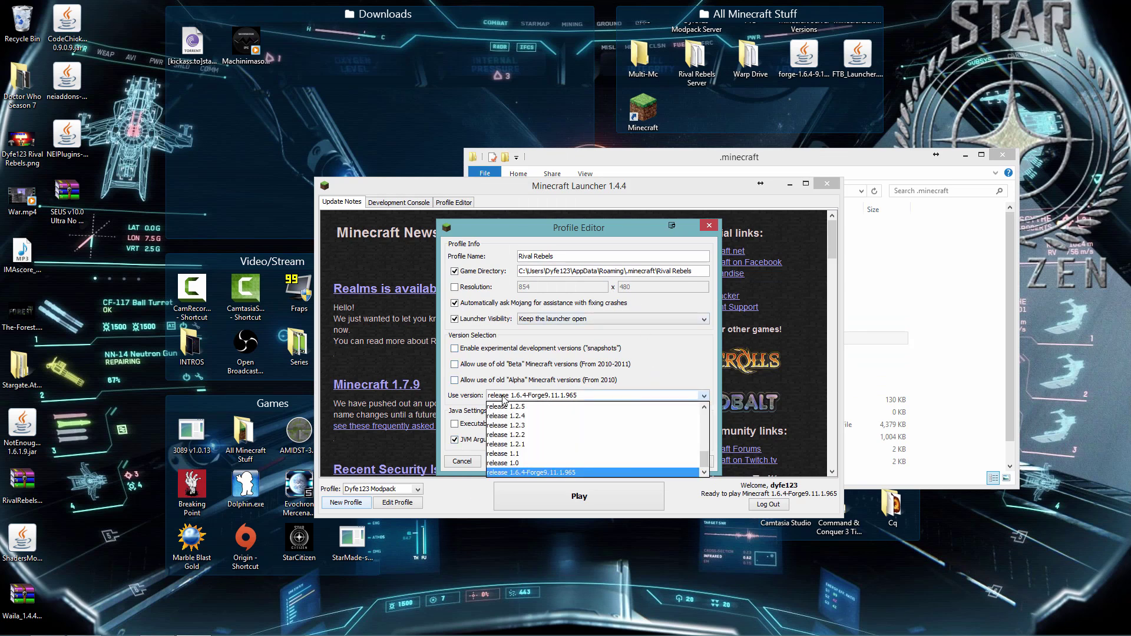
{"action": "left_click", "coordinate": [541, 472]}
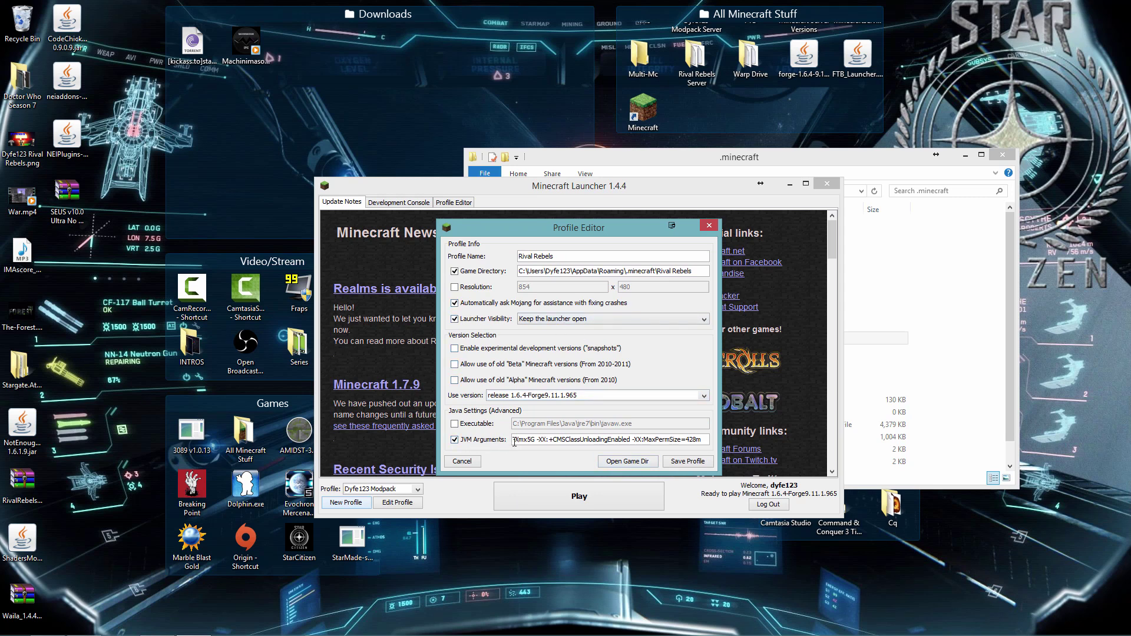
Examine the profile's JVM arguments, including the memory and MaxPermSize options
{"action": "left_click_drag", "start_coordinate": [514, 442], "coordinate": [701, 440]}
{"action": "left_click", "coordinate": [705, 438]}
{"action": "double_click", "coordinate": [524, 440]}
{"action": "left_click", "coordinate": [518, 440]}
{"action": "left_click_drag", "start_coordinate": [518, 441], "coordinate": [623, 440]}
{"action": "left_click", "coordinate": [541, 436]}
{"action": "left_click", "coordinate": [641, 441]}
{"action": "left_click", "coordinate": [715, 440], "text": "shift"}
{"action": "left_click", "coordinate": [703, 442]}
{"action": "left_click_drag", "start_coordinate": [702, 439], "coordinate": [635, 442]}
{"action": "left_click", "coordinate": [708, 440]}
{"action": "double_click", "coordinate": [528, 440]}
{"action": "left_click", "coordinate": [709, 441]}
Save the new profile and select Rival Rebels as the launcher's active profile
{"action": "left_click", "coordinate": [686, 462]}
{"action": "left_click", "coordinate": [416, 489]}
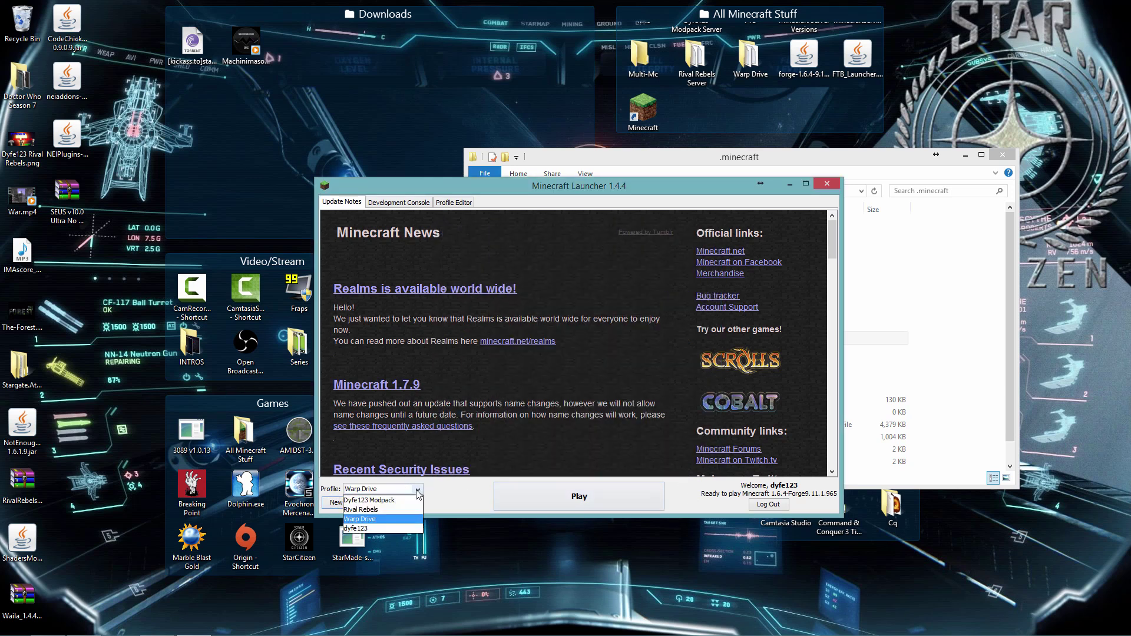
{"action": "left_click", "coordinate": [364, 509]}
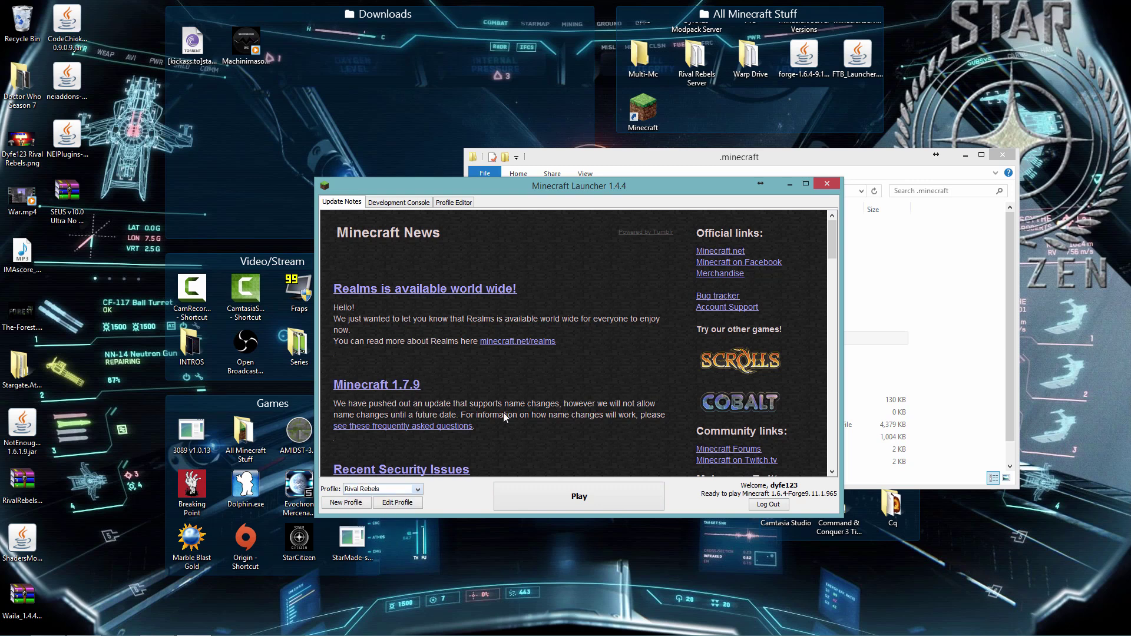
Open the Rival Rebels folder in .minecraft and launch the game with the Rival Rebels profile
{"action": "left_click", "coordinate": [944, 347]}
{"action": "double_click", "coordinate": [612, 339]}
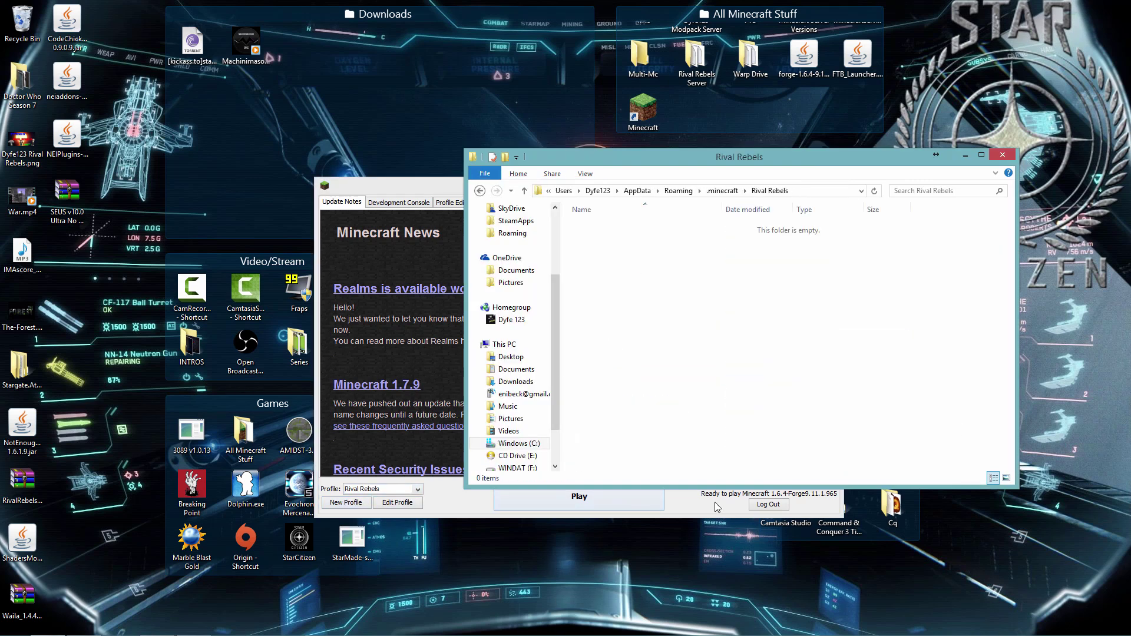
{"action": "left_click", "coordinate": [600, 500]}
{"action": "left_click", "coordinate": [943, 362]}
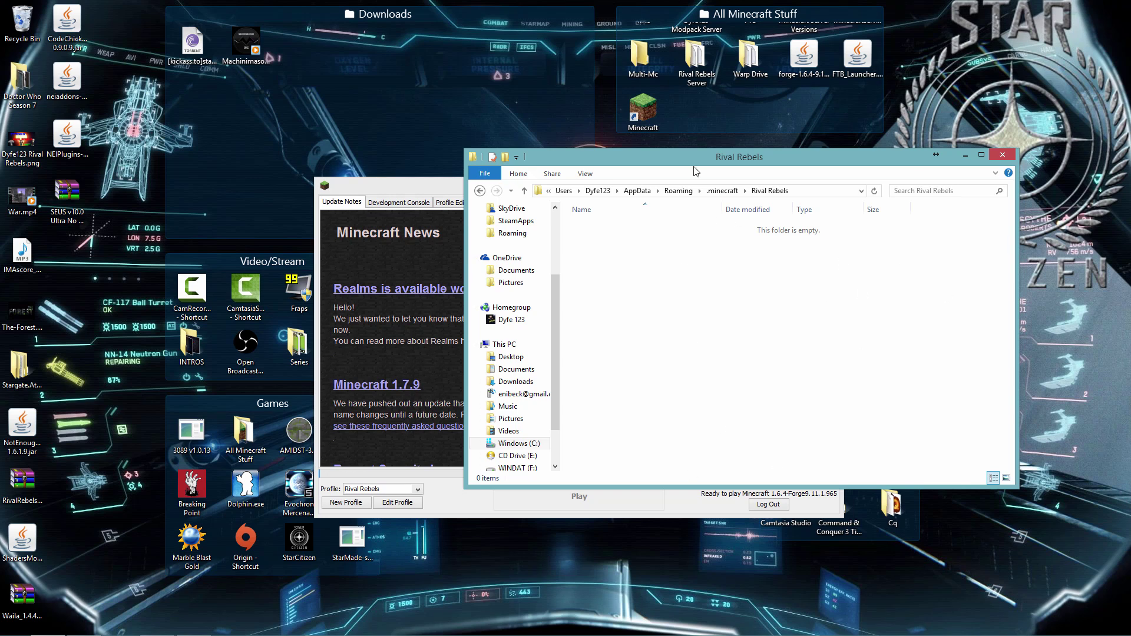
Move the Rival Rebels folder window and the launcher window apart so both can be seen
{"action": "left_click_drag", "start_coordinate": [695, 171], "coordinate": [856, 172]}
{"action": "left_click", "coordinate": [462, 180]}
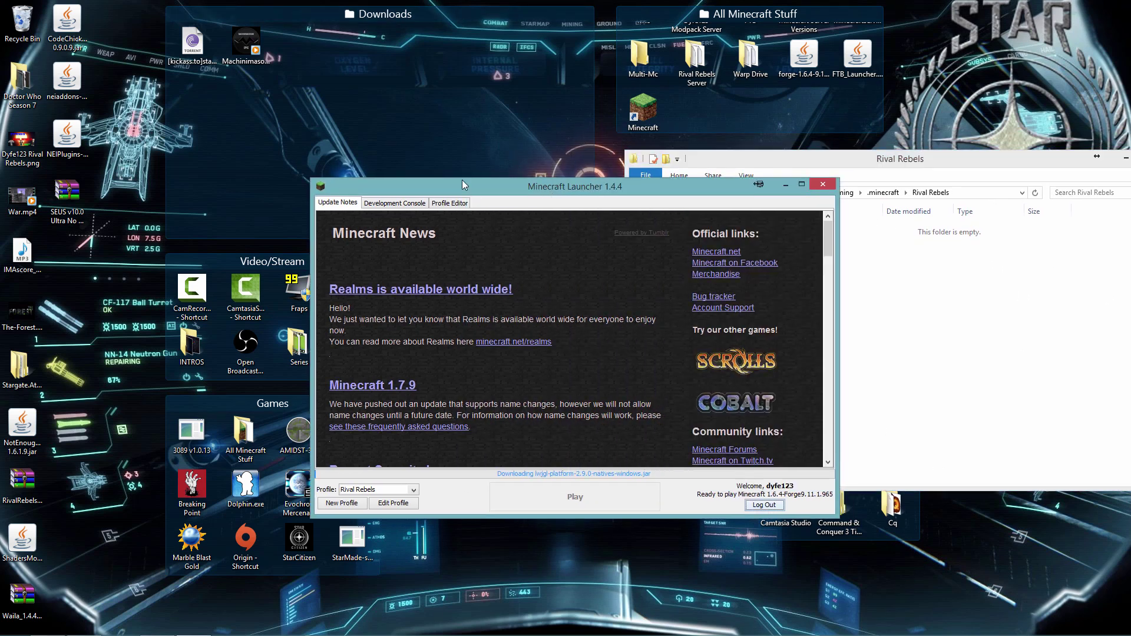
{"action": "left_click_drag", "start_coordinate": [462, 184], "coordinate": [264, 195]}
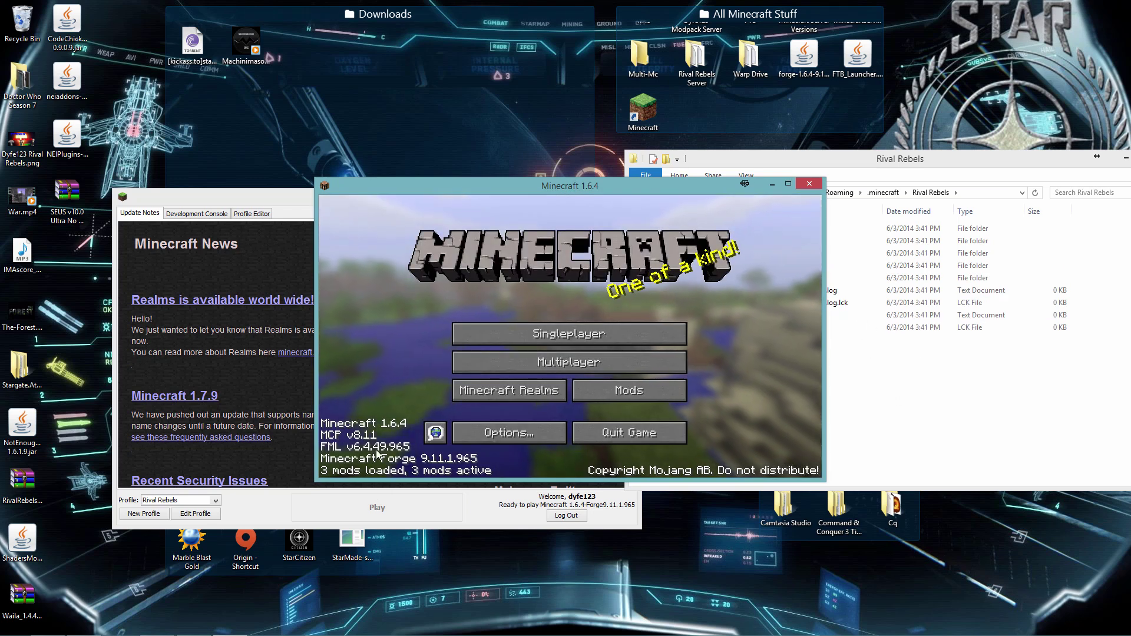
Quit the game from its main menu and reposition the Rival Rebels folder window
{"action": "left_click", "coordinate": [613, 434]}
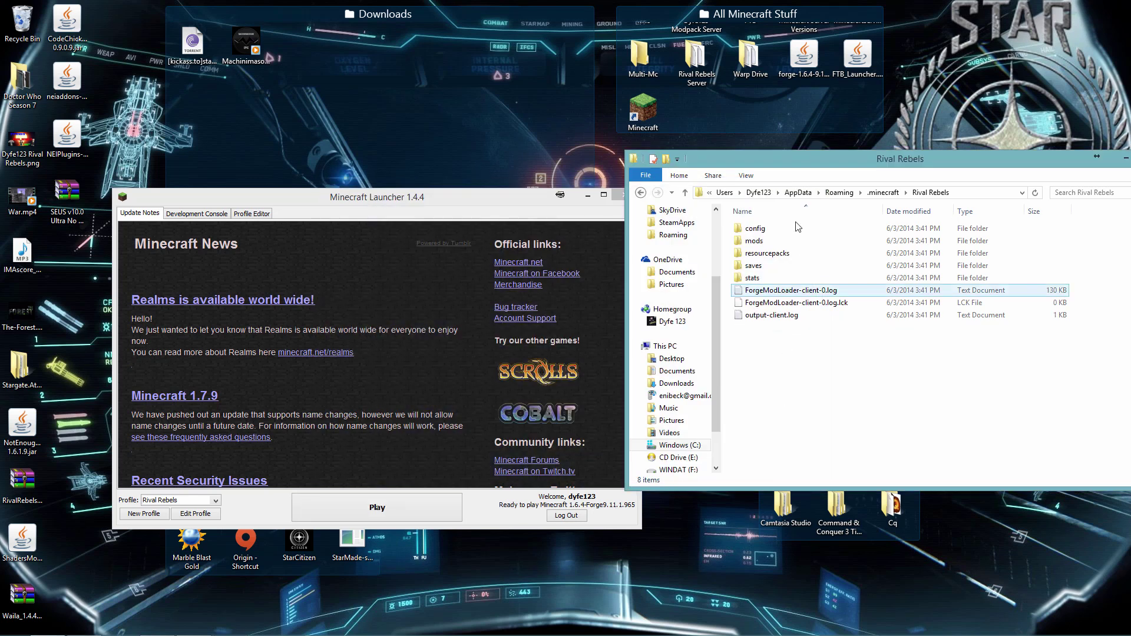
{"action": "left_click_drag", "start_coordinate": [774, 158], "coordinate": [724, 147]}
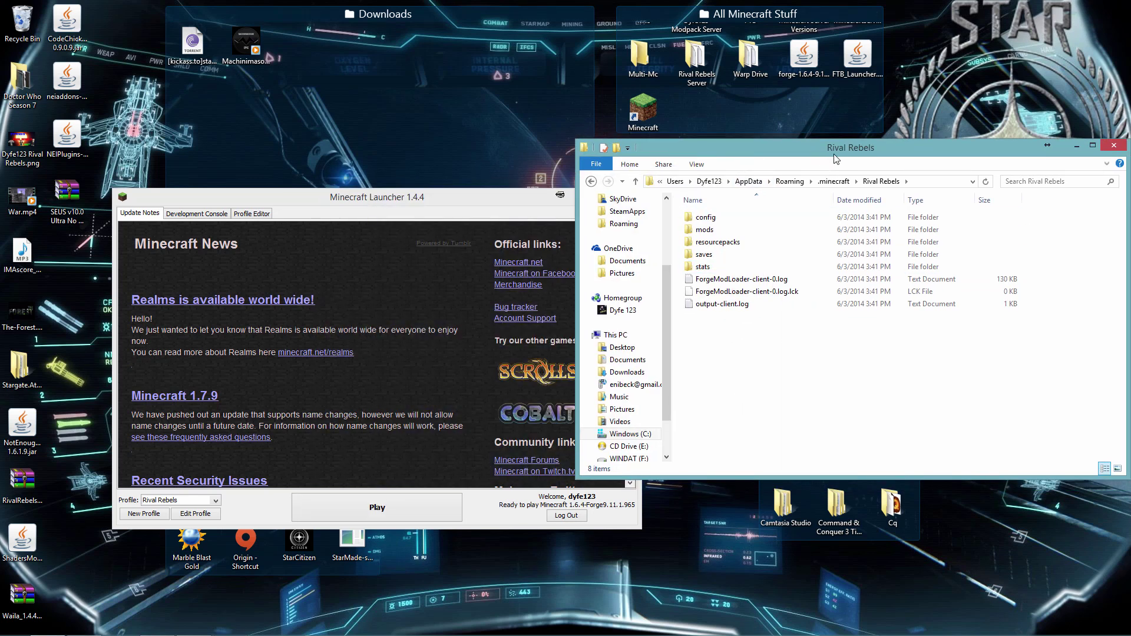
{"action": "left_click_drag", "start_coordinate": [839, 147], "coordinate": [808, 148]}
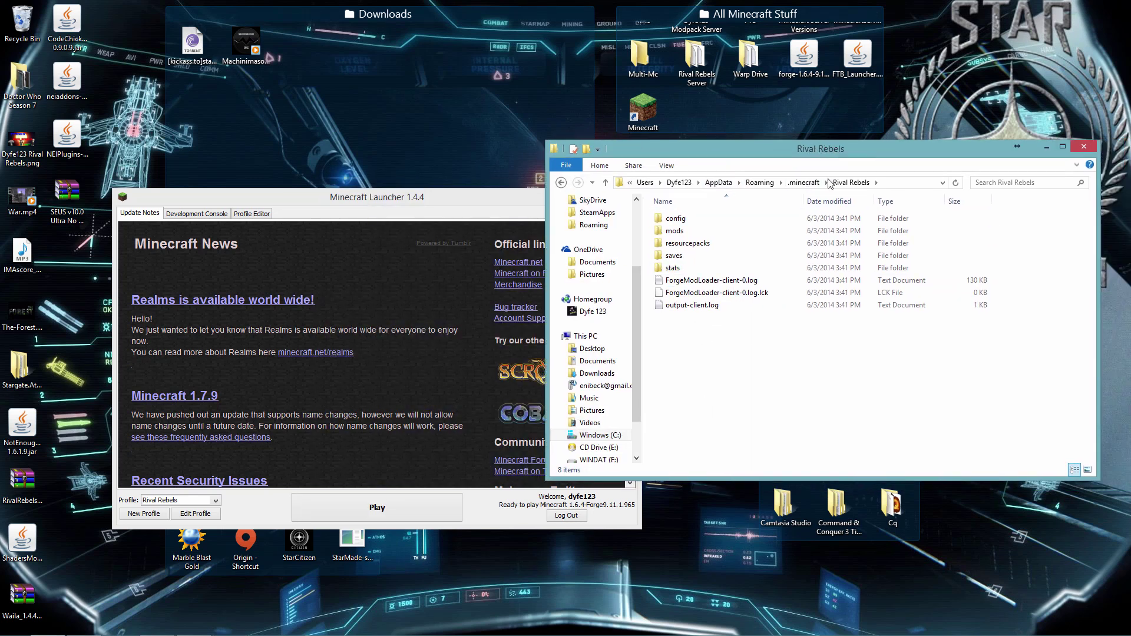
Move RivalRebels.zip from the desktop into the Rival Rebels mods folder and launch the game
{"action": "left_click", "coordinate": [683, 235]}
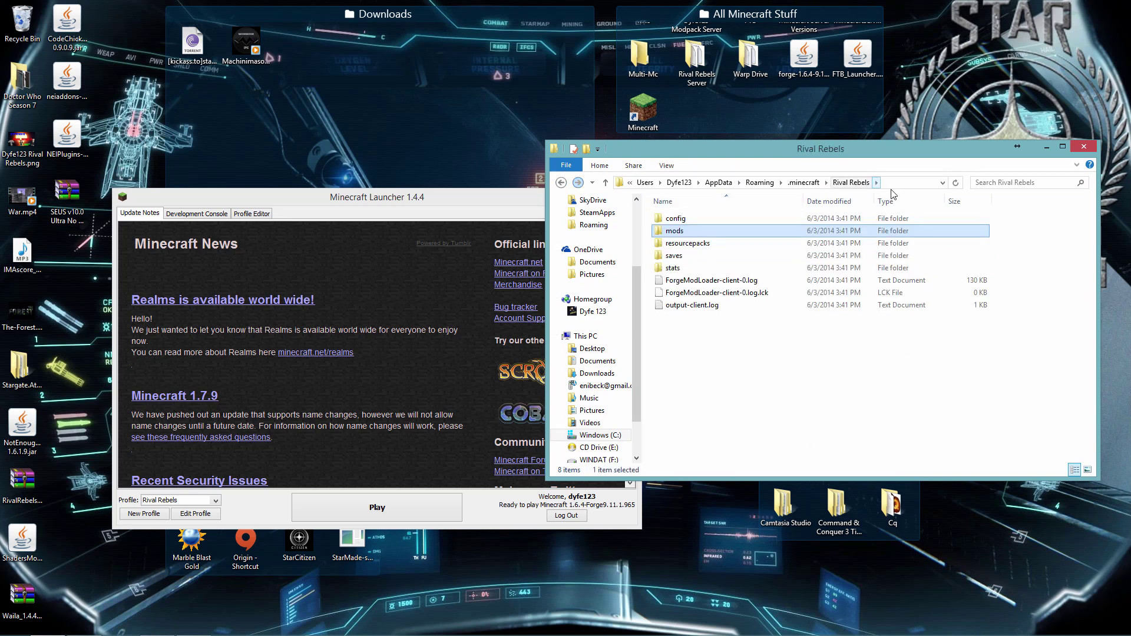
{"action": "double_click", "coordinate": [679, 237]}
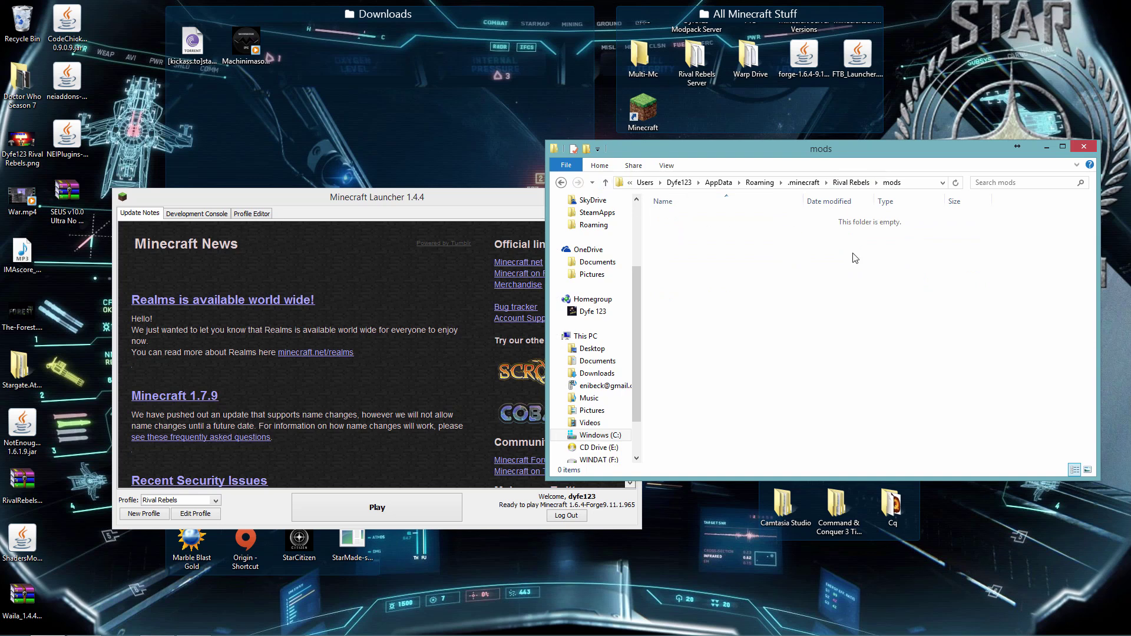
{"action": "left_click_drag", "start_coordinate": [13, 492], "coordinate": [707, 262]}
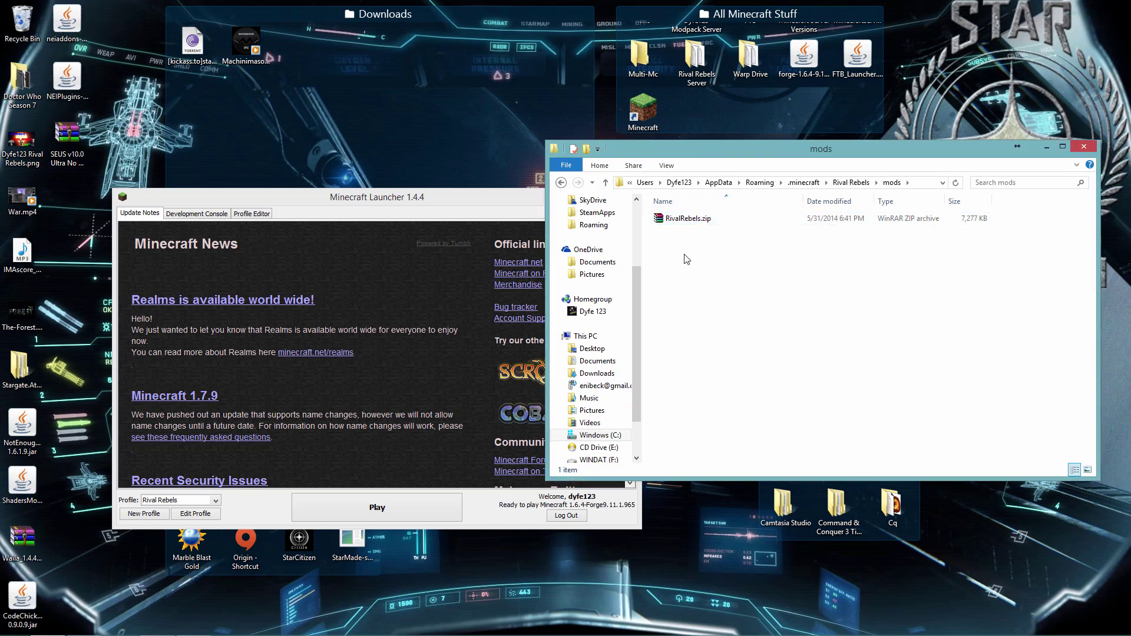
{"action": "left_click", "coordinate": [376, 503]}
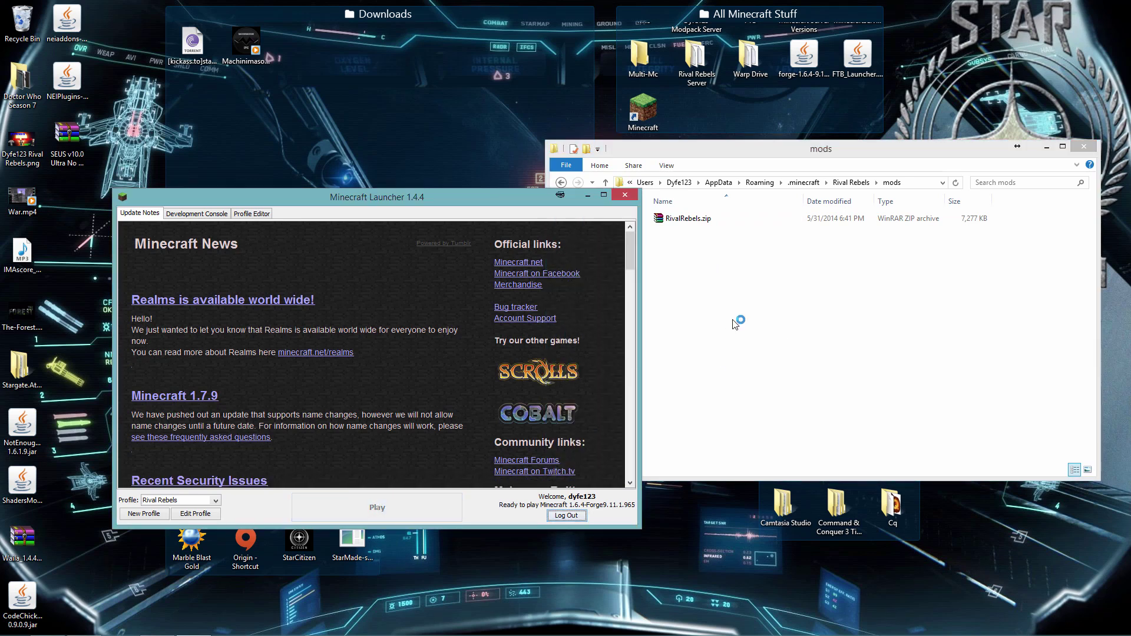
Check the Rival Rebels game folder and the RivalRebels subfolder in mods while the game loads
{"action": "left_click", "coordinate": [761, 245]}
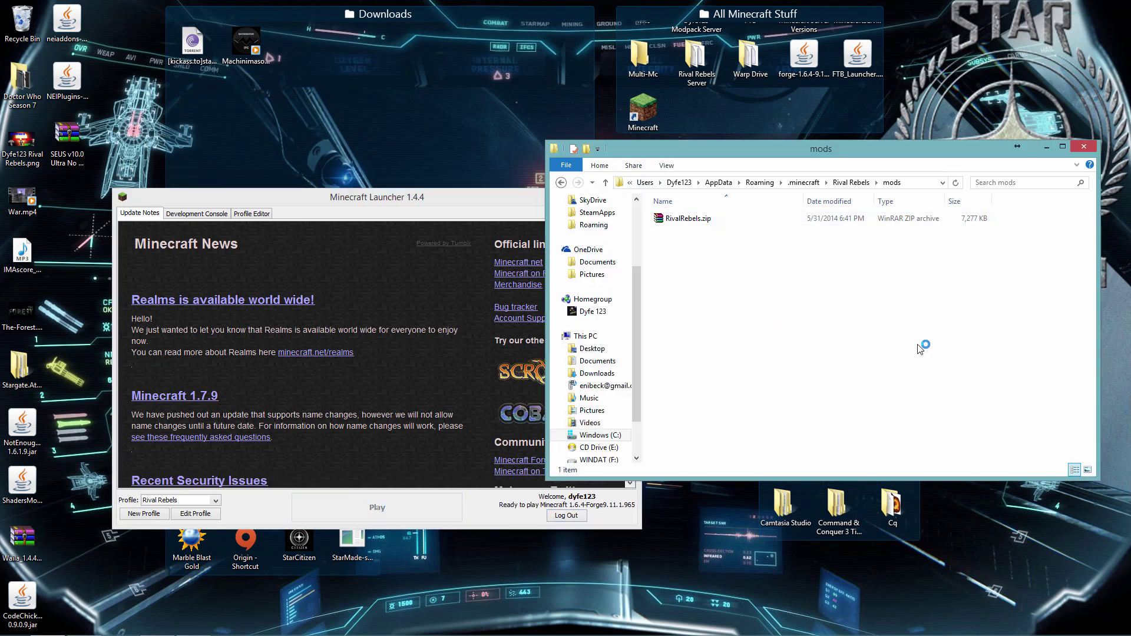
{"action": "left_click", "coordinate": [561, 182]}
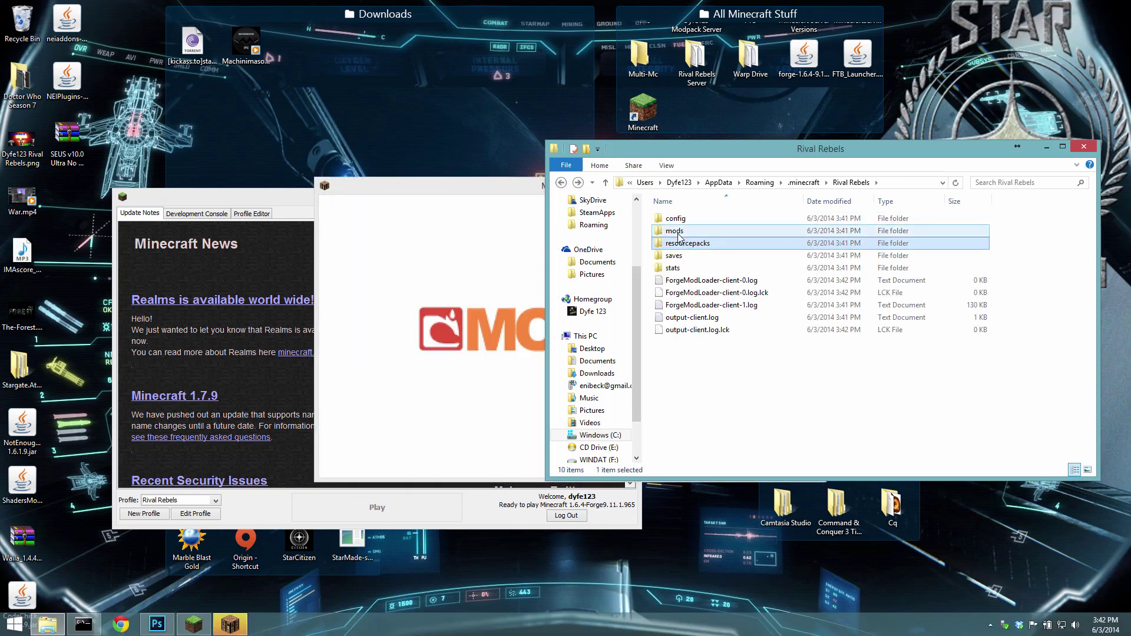
{"action": "double_click", "coordinate": [701, 230]}
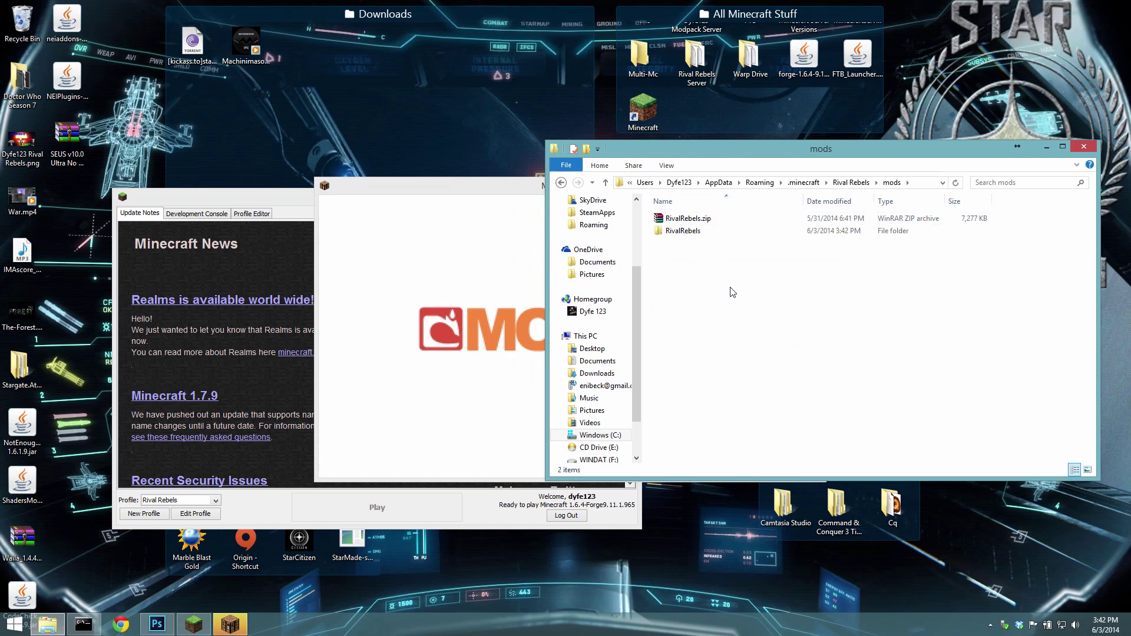
{"action": "left_click", "coordinate": [688, 231]}
{"action": "double_click", "coordinate": [690, 224]}
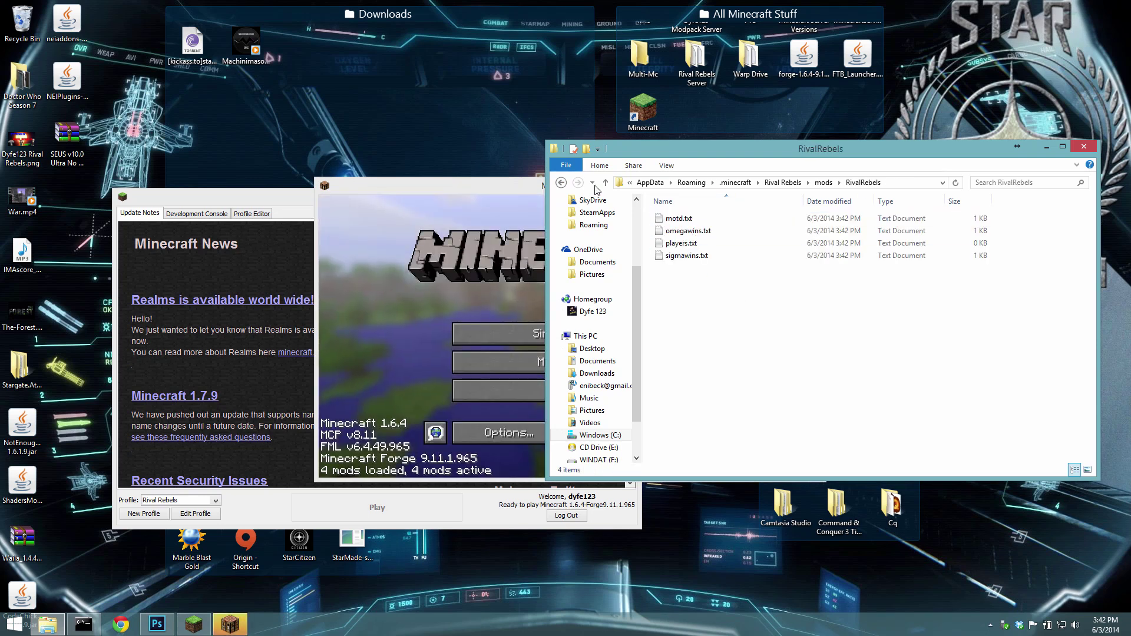
{"action": "key", "text": "BackSpace"}
View the in-game mod list, inspect the Rival Rebels entry and close the list
{"action": "left_click", "coordinate": [333, 294]}
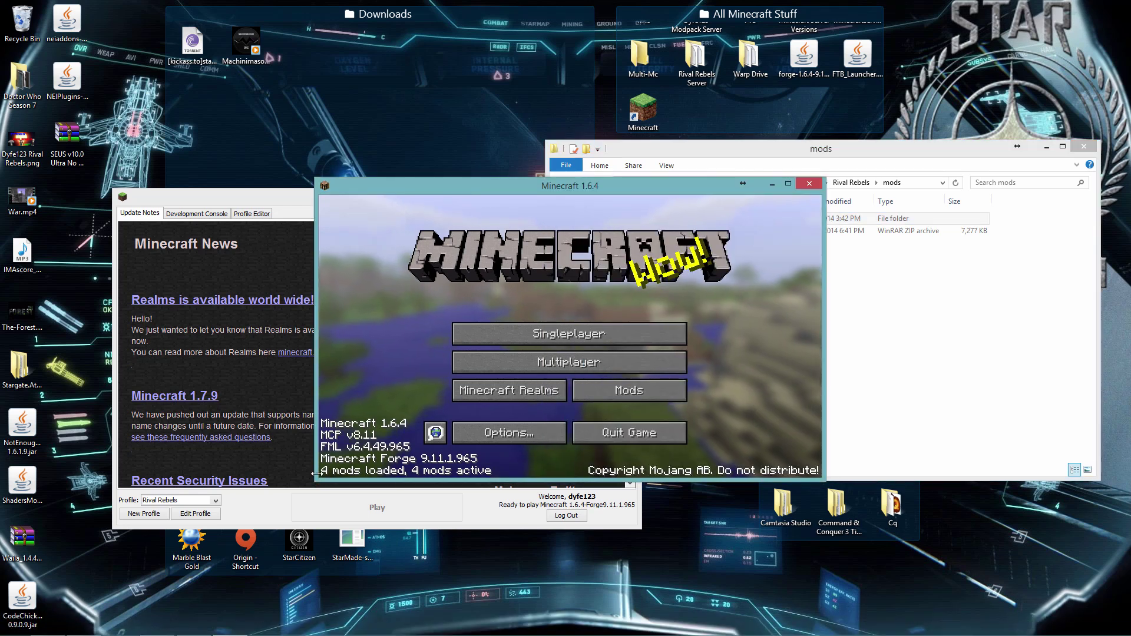
{"action": "left_click", "coordinate": [626, 396]}
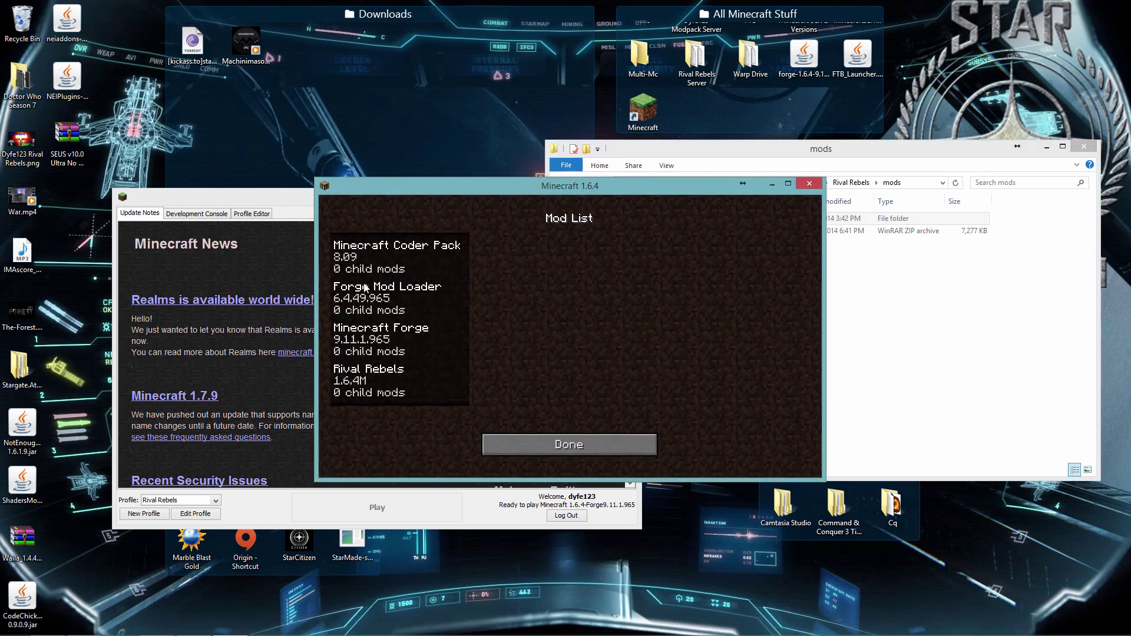
{"action": "left_click", "coordinate": [386, 399]}
{"action": "left_click", "coordinate": [569, 445]}
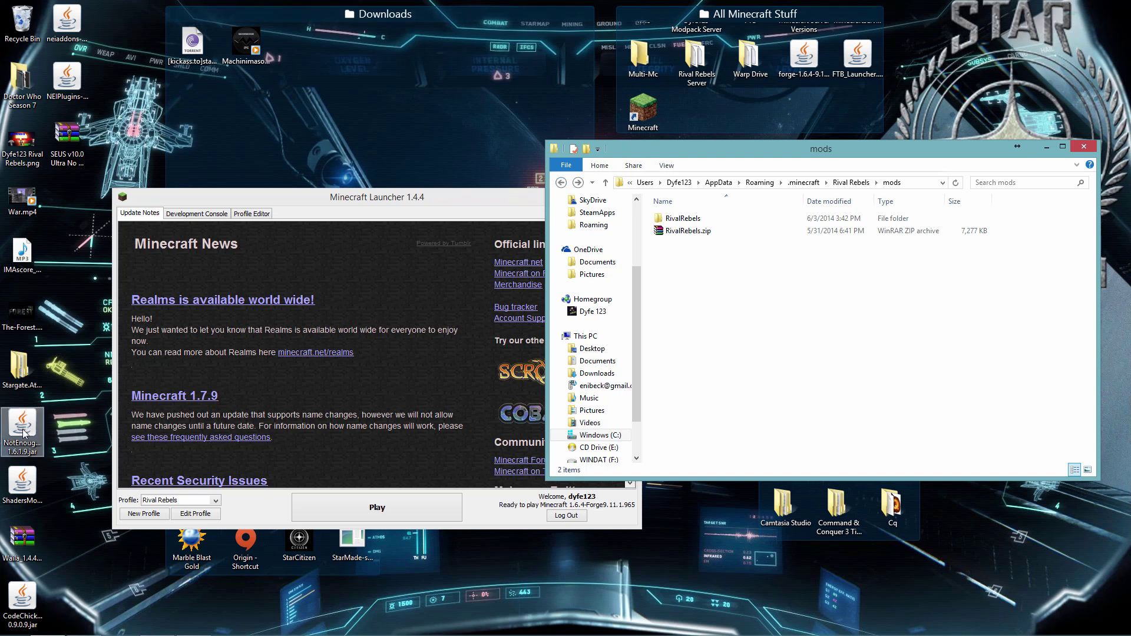
Move NotEnoughItems 1.6.1.9.jar, neiaddons-1.6.2-1.9.4.r51.jar, NEIPlugins-1.1.0.6.jar and CodeChickenCore 0.9.0.9.jar from the desktop into the mods folder
{"action": "left_click_drag", "start_coordinate": [22, 425], "coordinate": [689, 268]}
{"action": "left_click_drag", "start_coordinate": [89, 47], "coordinate": [766, 283]}
{"action": "left_click_drag", "start_coordinate": [22, 590], "coordinate": [824, 348]}
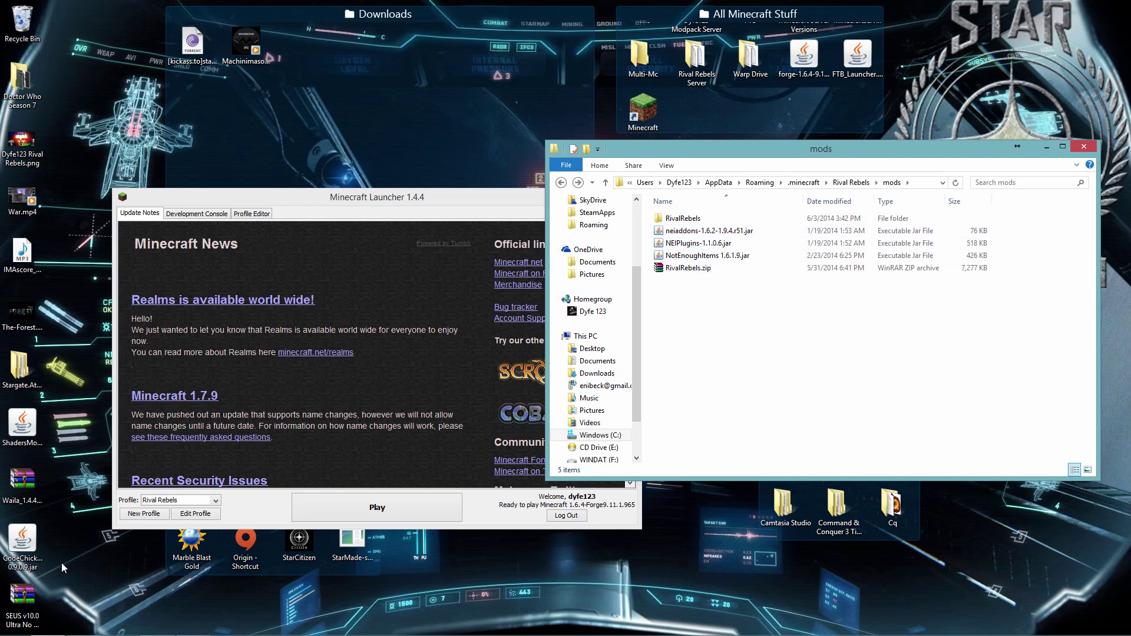
{"action": "left_click_drag", "start_coordinate": [22, 541], "coordinate": [739, 399]}
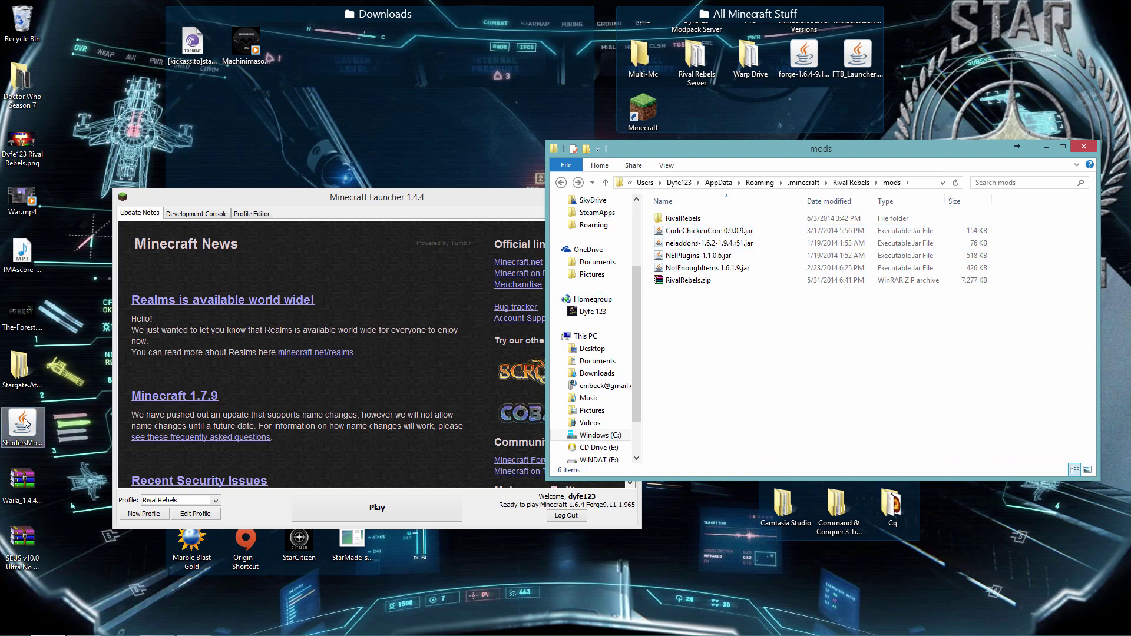
Move ShadersModCore-v2.2.2-mc1.6.4-f965.jar and Waila_1.4.4b.zip from the desktop into the mods folder
{"action": "left_click_drag", "start_coordinate": [25, 421], "coordinate": [715, 324]}
{"action": "left_click_drag", "start_coordinate": [12, 432], "coordinate": [732, 308]}
{"action": "left_click", "coordinate": [694, 392]}
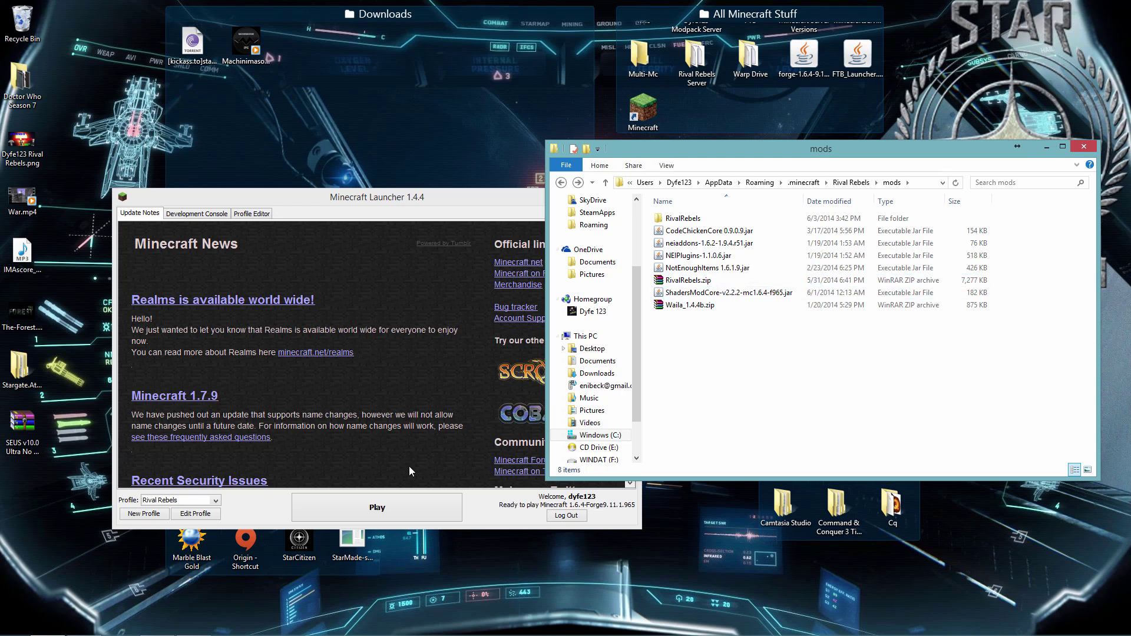
Launch the Rival Rebels profile again and open the 1.6.4 subfolder of its mods folder
{"action": "left_click", "coordinate": [377, 509]}
{"action": "left_click", "coordinate": [771, 394]}
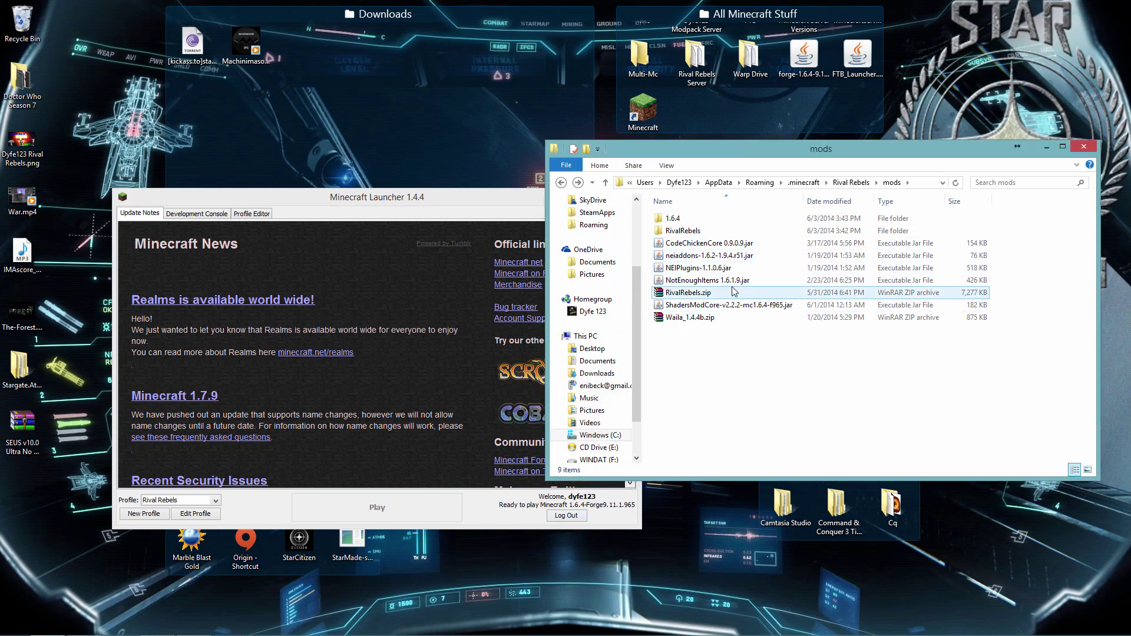
{"action": "double_click", "coordinate": [675, 219]}
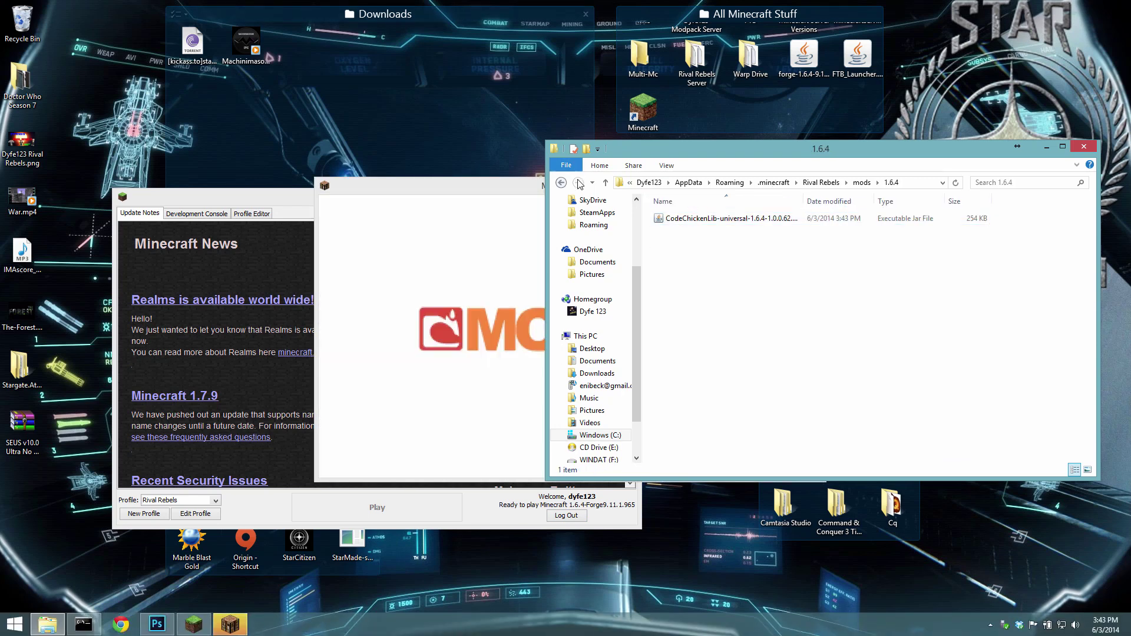
Return to the Rival Rebels game folder, open its config folder and look over the mod configuration files
{"action": "left_click", "coordinate": [579, 183]}
{"action": "left_click", "coordinate": [578, 184]}
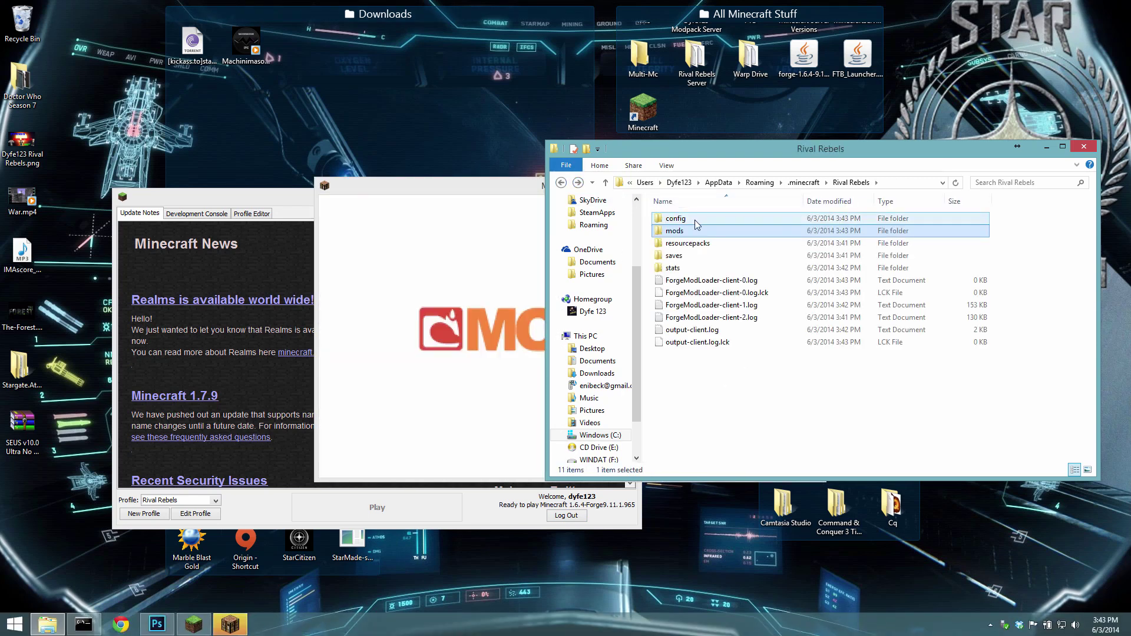
{"action": "double_click", "coordinate": [694, 220]}
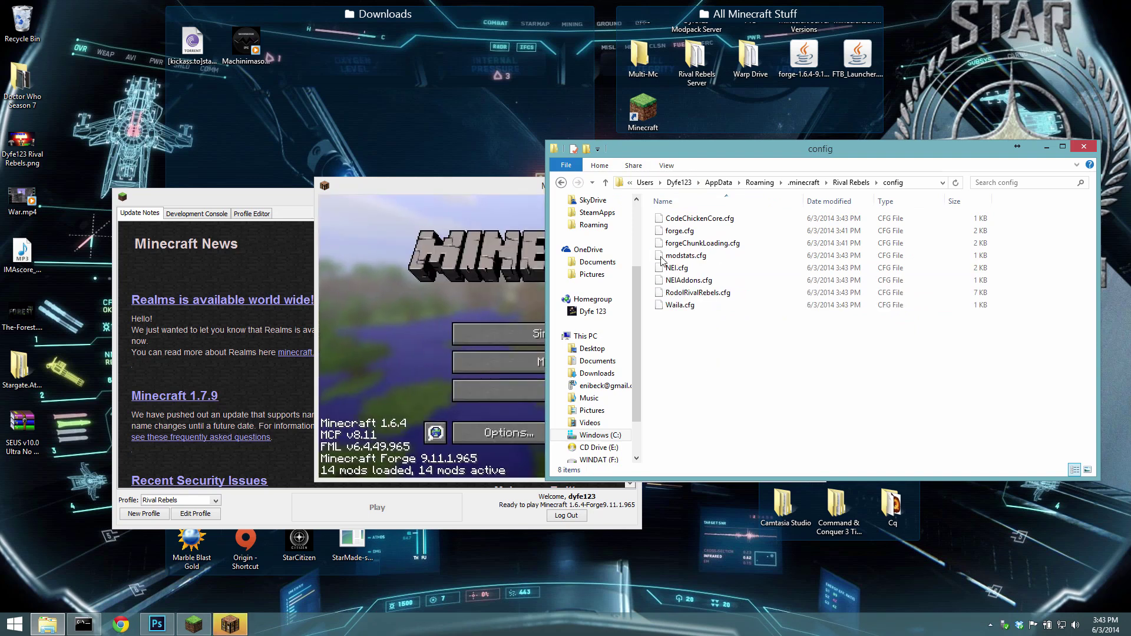
{"action": "left_click", "coordinate": [683, 304]}
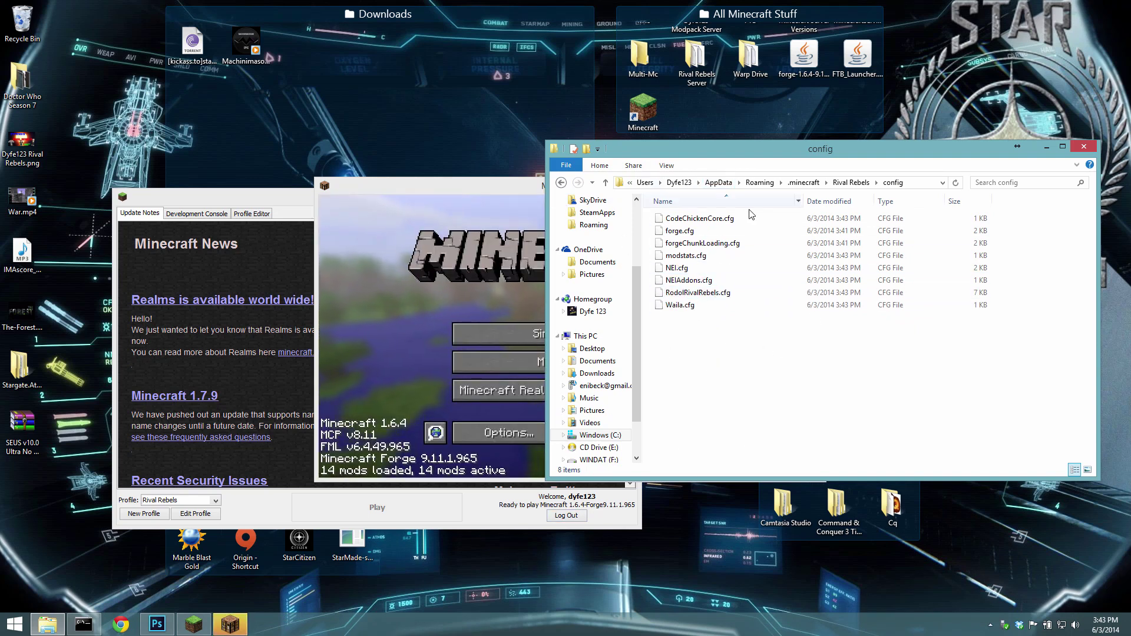
{"action": "left_click", "coordinate": [710, 243]}
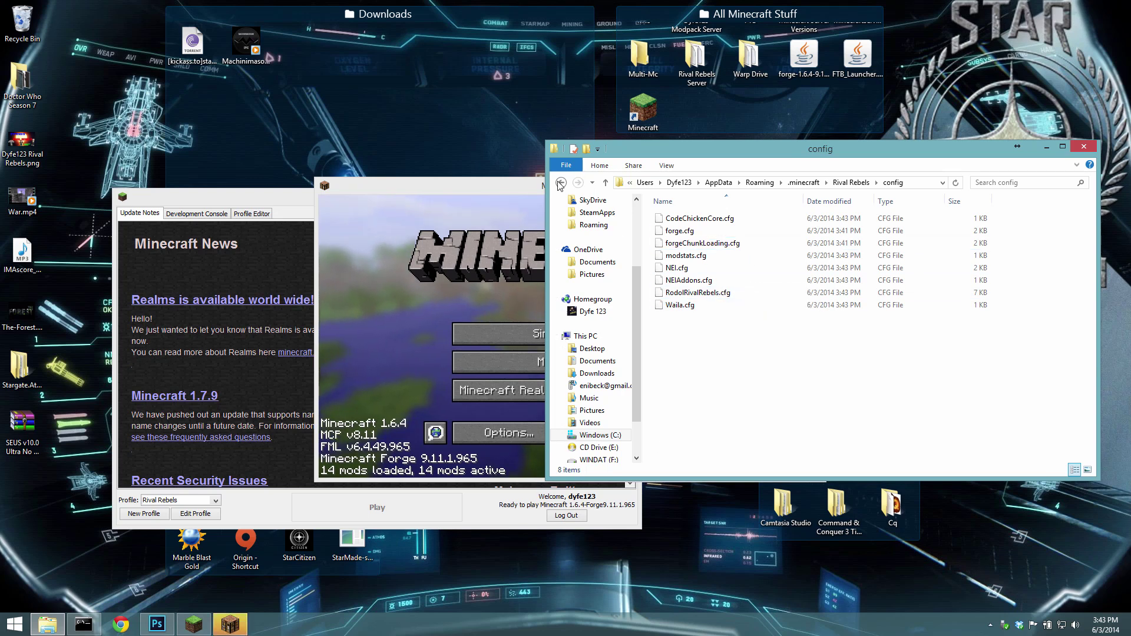
Move the SEUS v10.0 Ultra No Blur.zip shader pack from the desktop into the shaderpacks folder inside the Rival Rebels folder
{"action": "key", "text": "BackSpace"}
{"action": "left_click", "coordinate": [771, 446]}
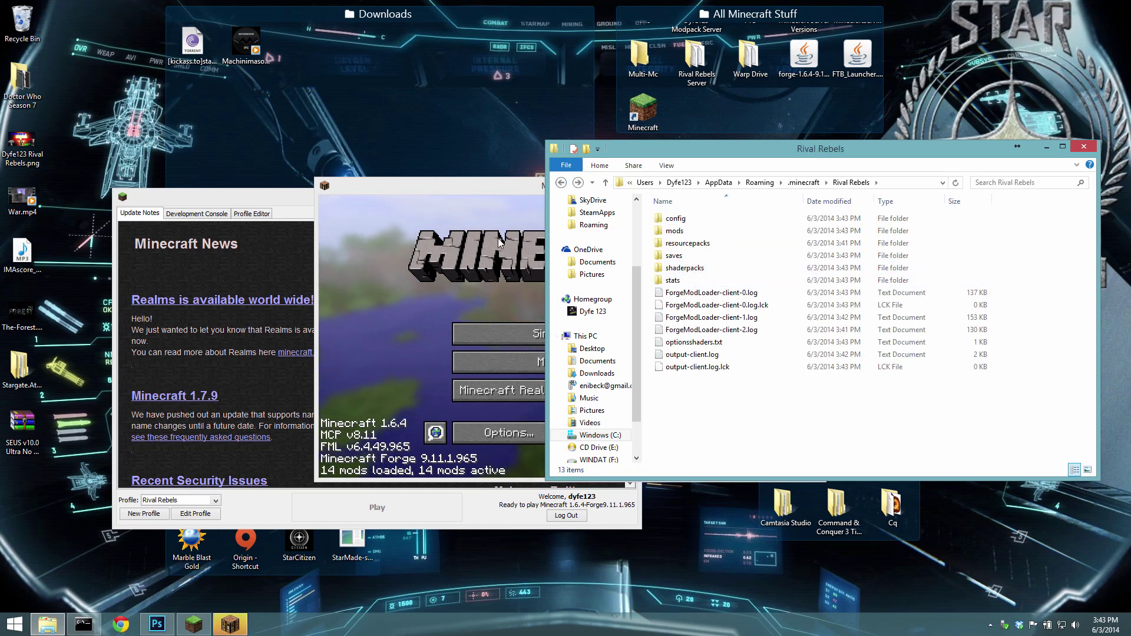
{"action": "double_click", "coordinate": [668, 271]}
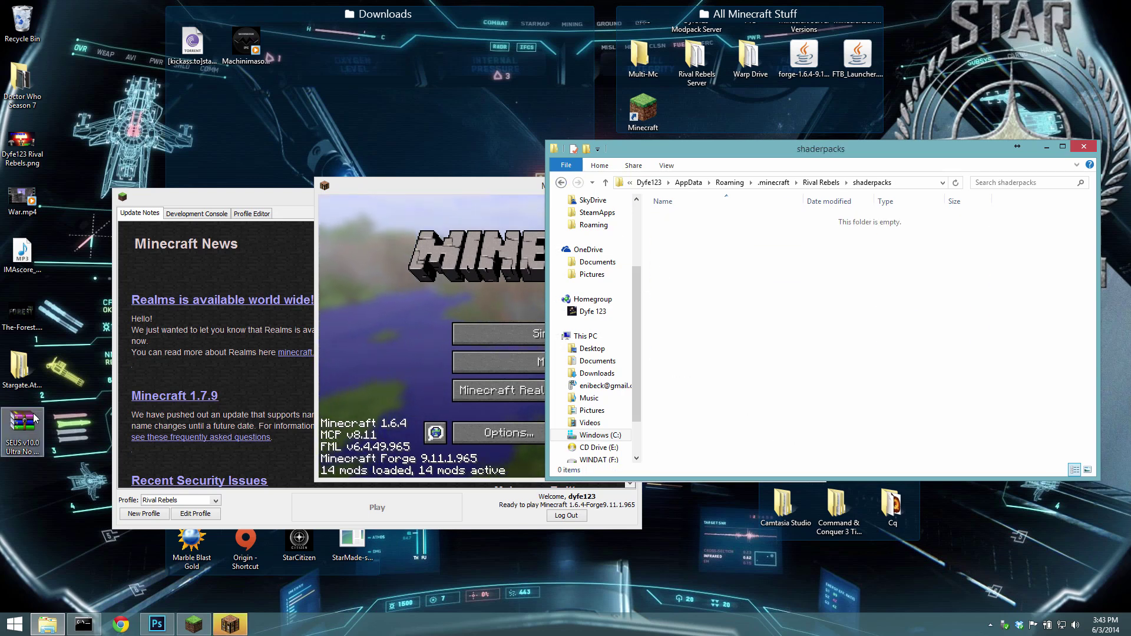
{"action": "left_click_drag", "start_coordinate": [22, 423], "coordinate": [795, 369]}
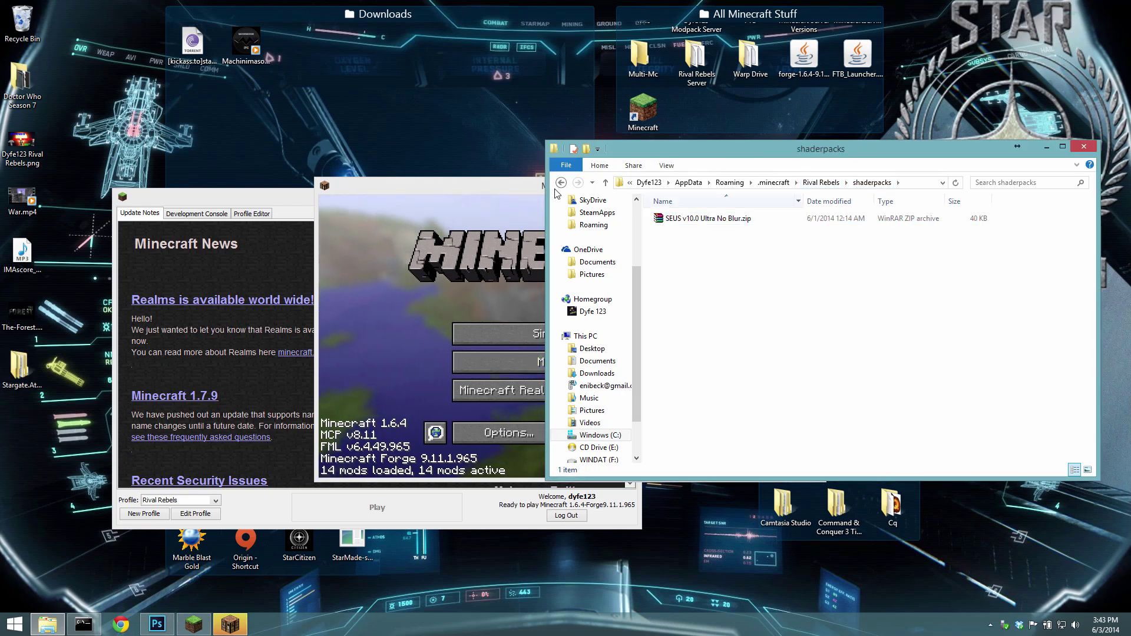
{"action": "key", "text": "BackSpace"}
In Minecraft's video settings, set GUI Scale to Large and Clouds to OFF, and raise the brightness
{"action": "left_click", "coordinate": [787, 183]}
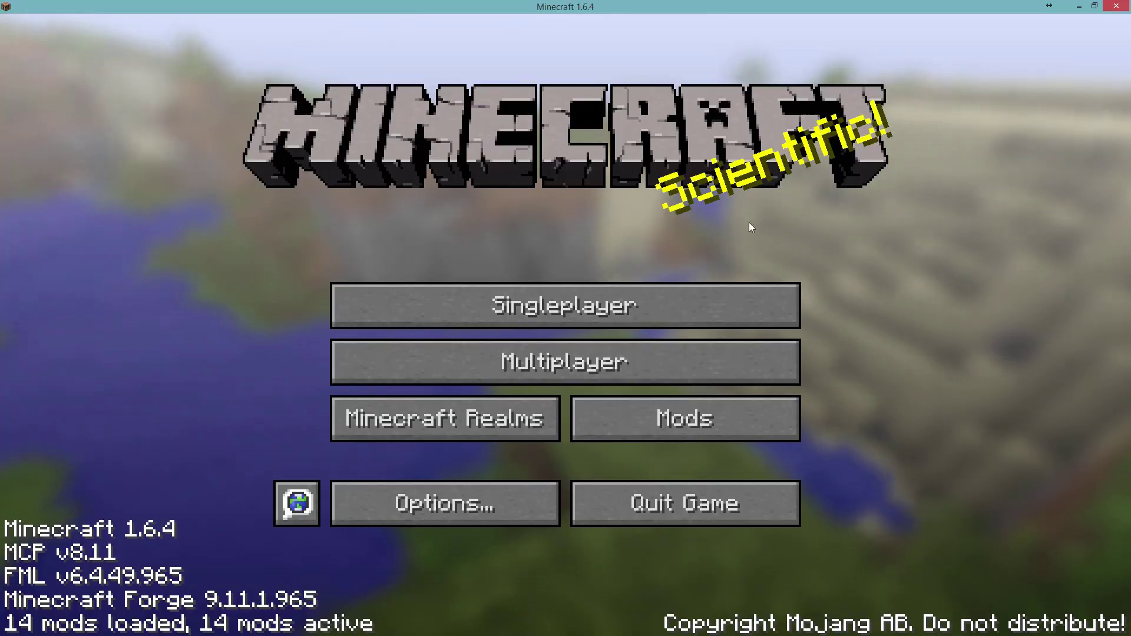
{"action": "left_click", "coordinate": [454, 436]}
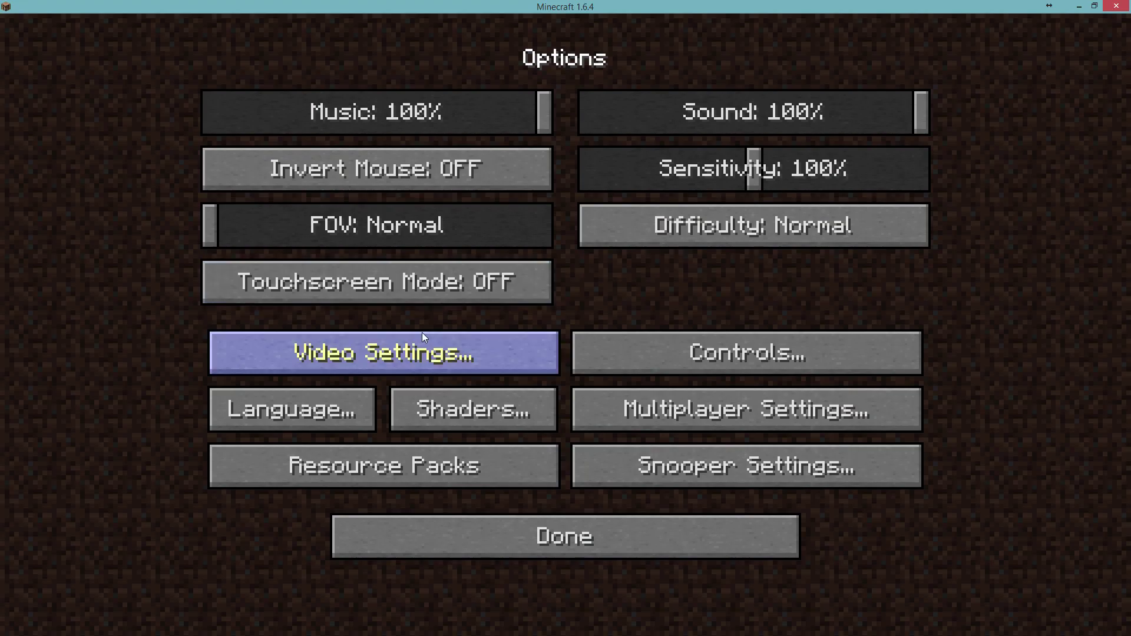
{"action": "left_click", "coordinate": [421, 351]}
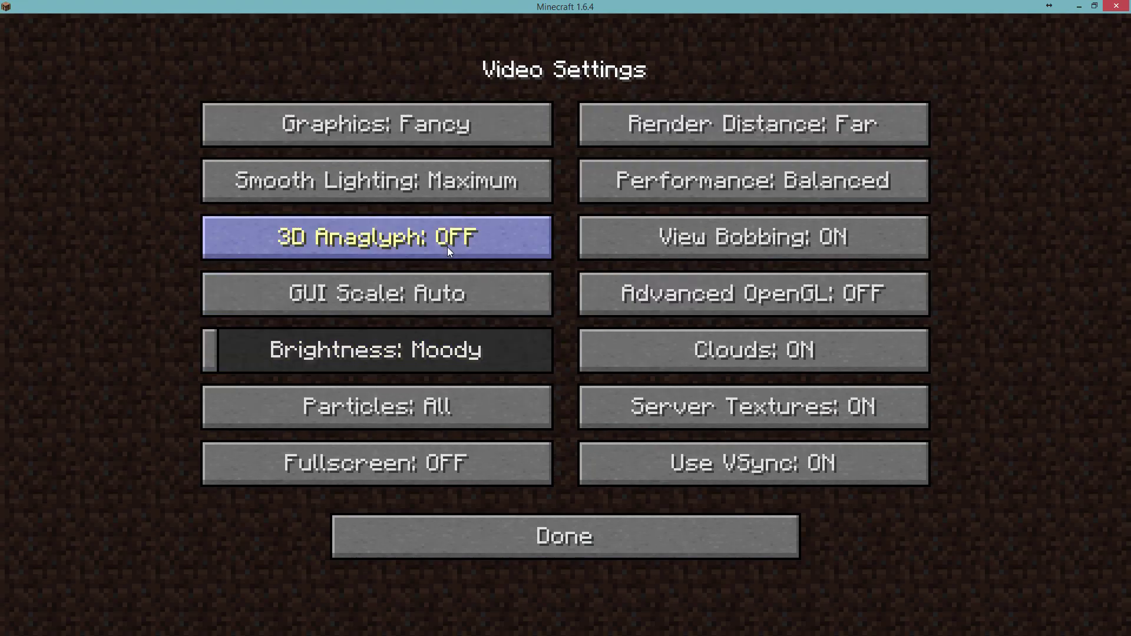
{"action": "left_click", "coordinate": [443, 292]}
{"action": "left_click", "coordinate": [541, 151]}
{"action": "left_click", "coordinate": [518, 206]}
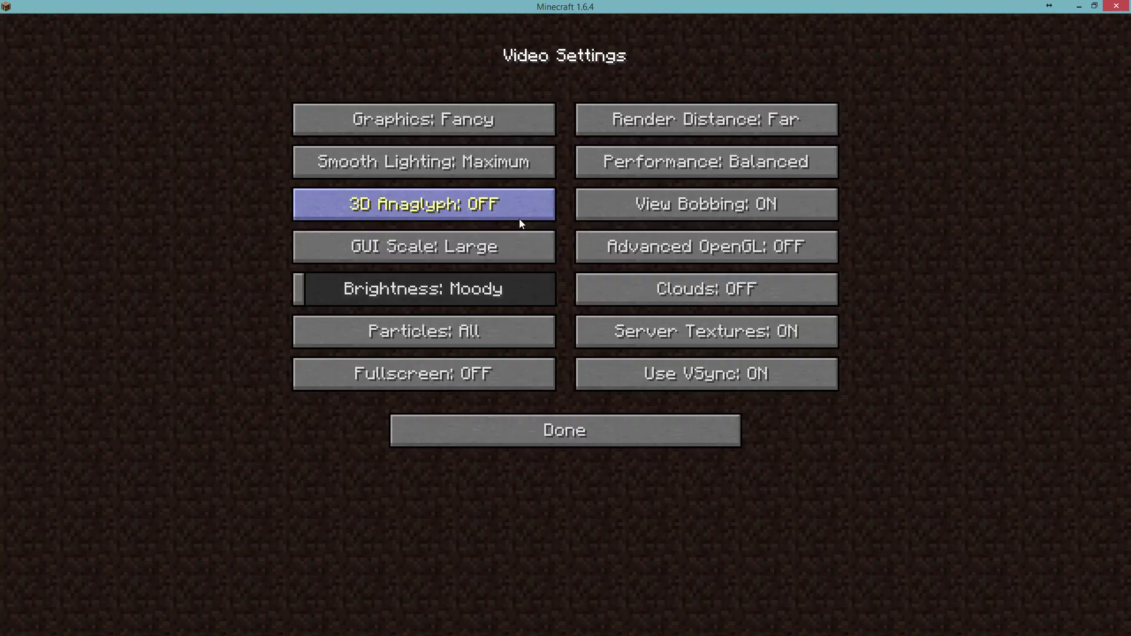
{"action": "left_click", "coordinate": [549, 289]}
{"action": "left_click", "coordinate": [565, 430]}
{"action": "left_click", "coordinate": [564, 430]}
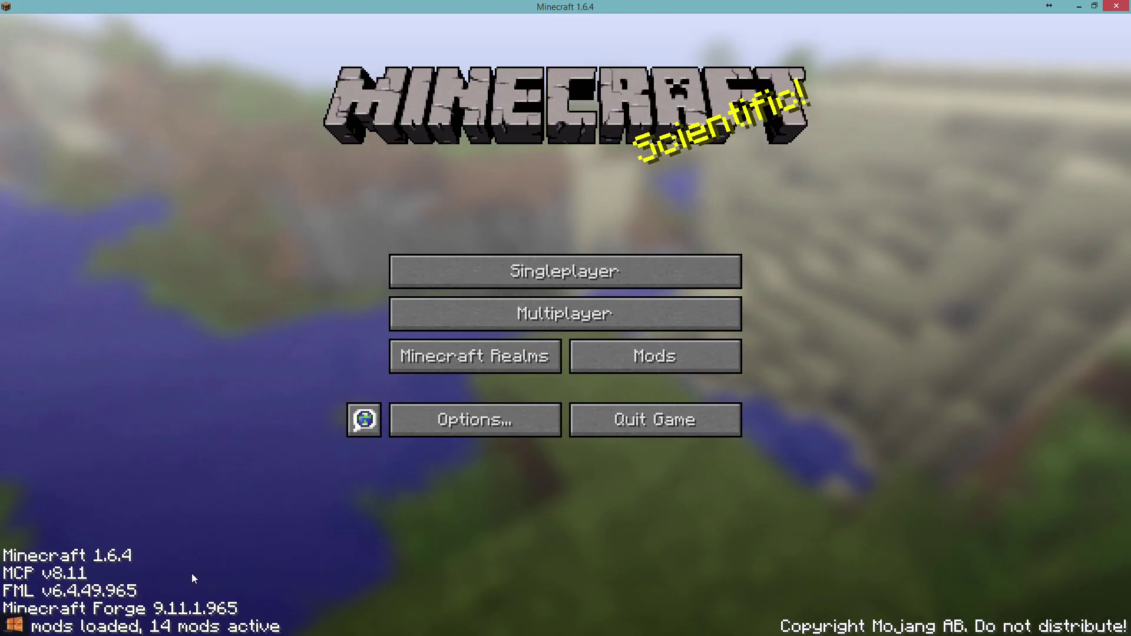
Review all the loaded mods in the in-game mod list and return to the main menu
{"action": "left_click", "coordinate": [648, 355]}
{"action": "scroll", "coordinate": [147, 299], "scroll_direction": "down", "scroll_amount": 3}
{"action": "scroll", "coordinate": [87, 378], "scroll_direction": "up", "scroll_amount": 3}
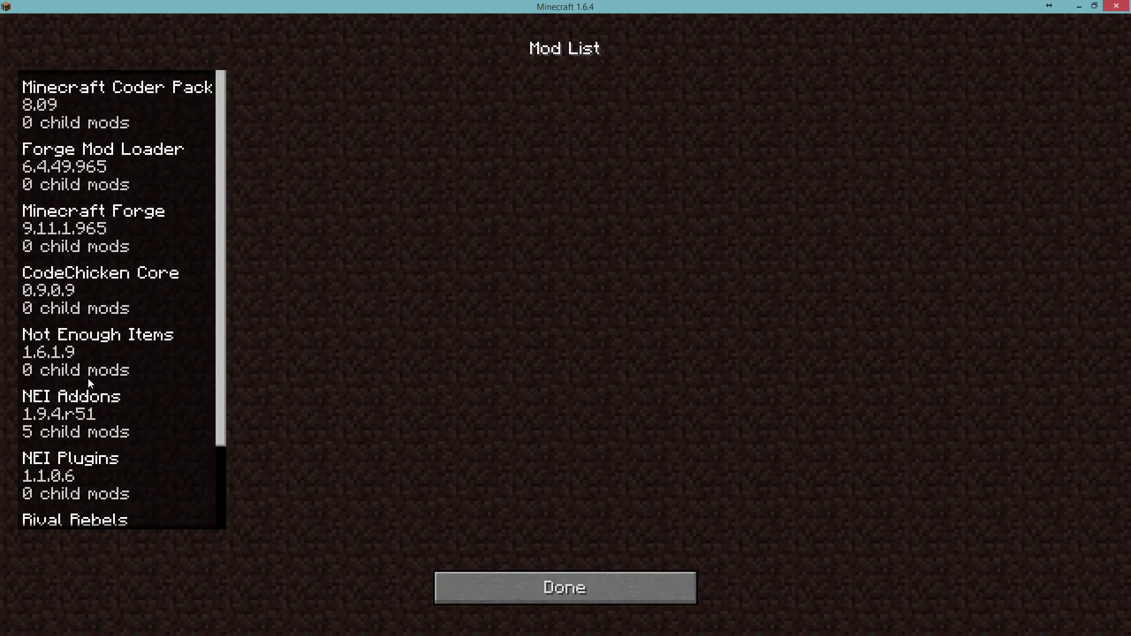
{"action": "scroll", "coordinate": [106, 418], "scroll_direction": "down", "scroll_amount": 3}
{"action": "left_click", "coordinate": [637, 589]}
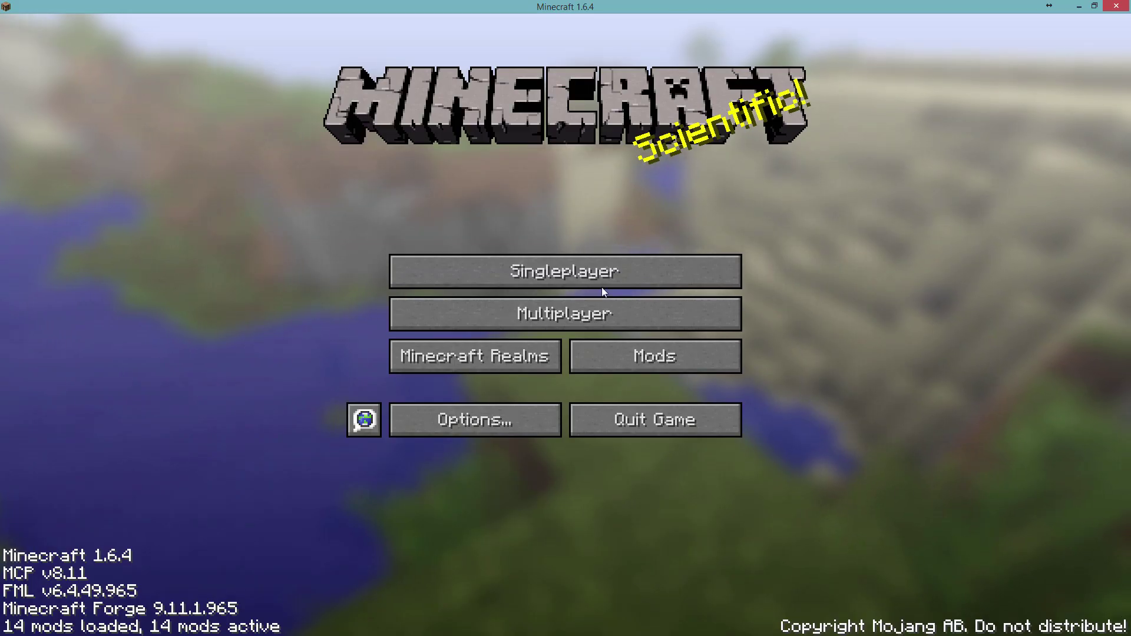
Connect directly to the multiplayer server at localhost:25565
{"action": "left_click", "coordinate": [581, 315]}
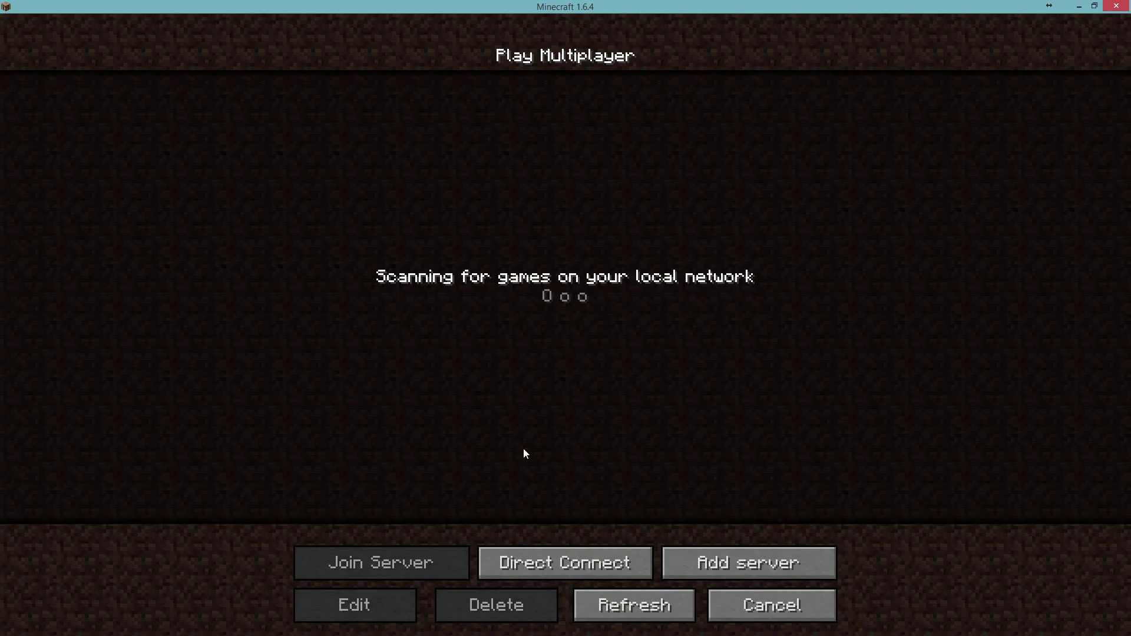
{"action": "left_click", "coordinate": [575, 563]}
{"action": "type", "text": "loc"}
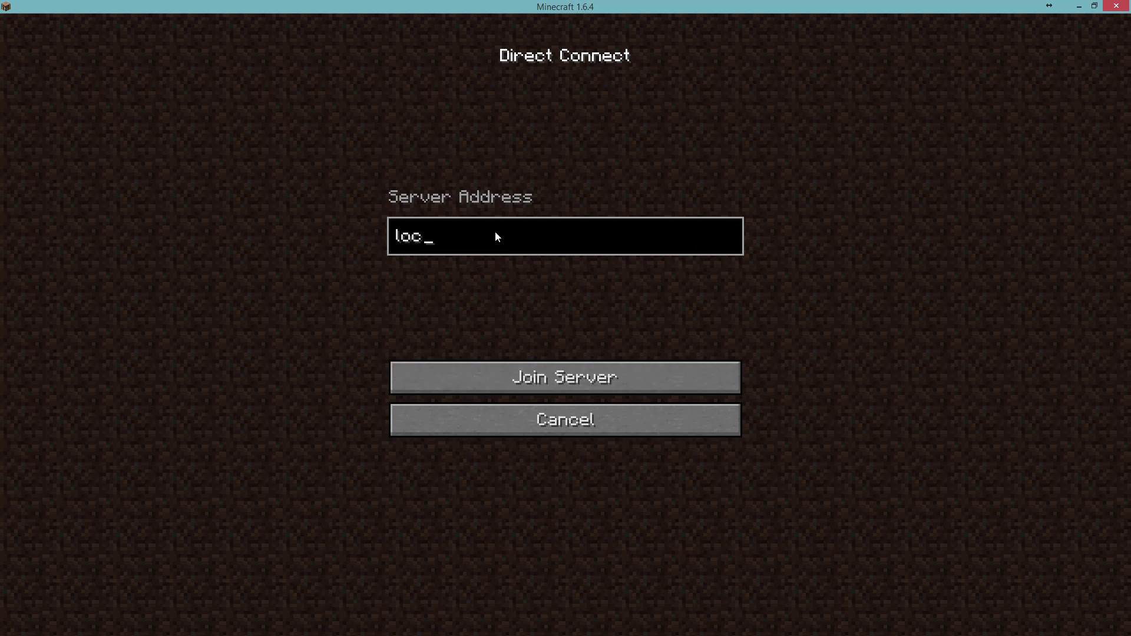
{"action": "type", "text": "alhost:25565"}
{"action": "left_click", "coordinate": [613, 384]}
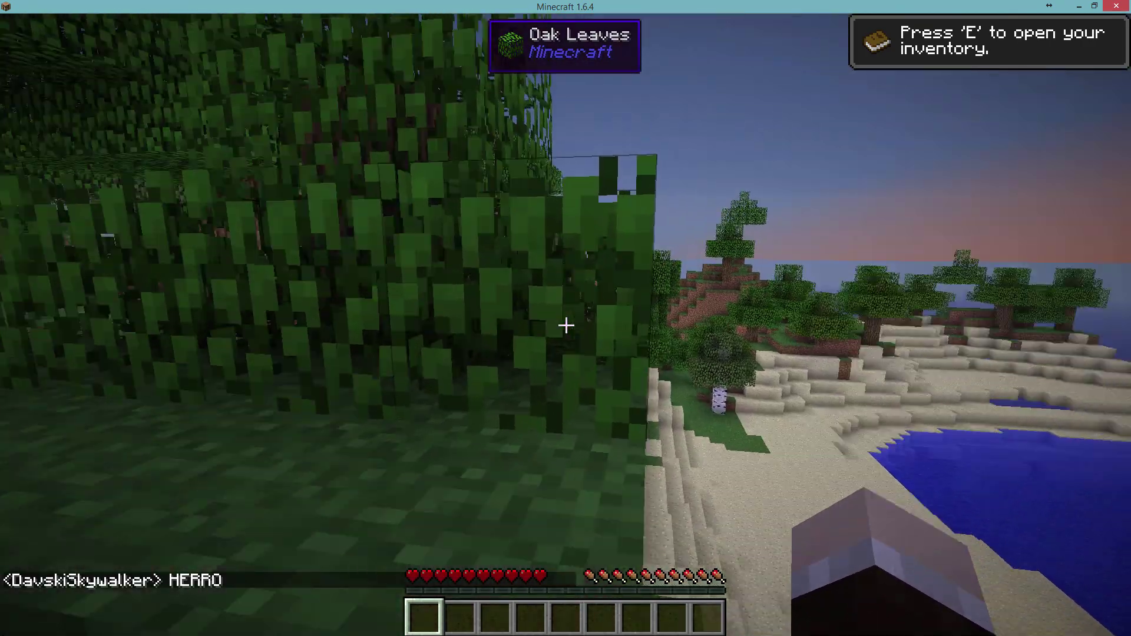
Briefly check the inventory and send the chat message "say hi to youtube"
{"action": "key", "text": "e"}
{"action": "type", "text": "e"}
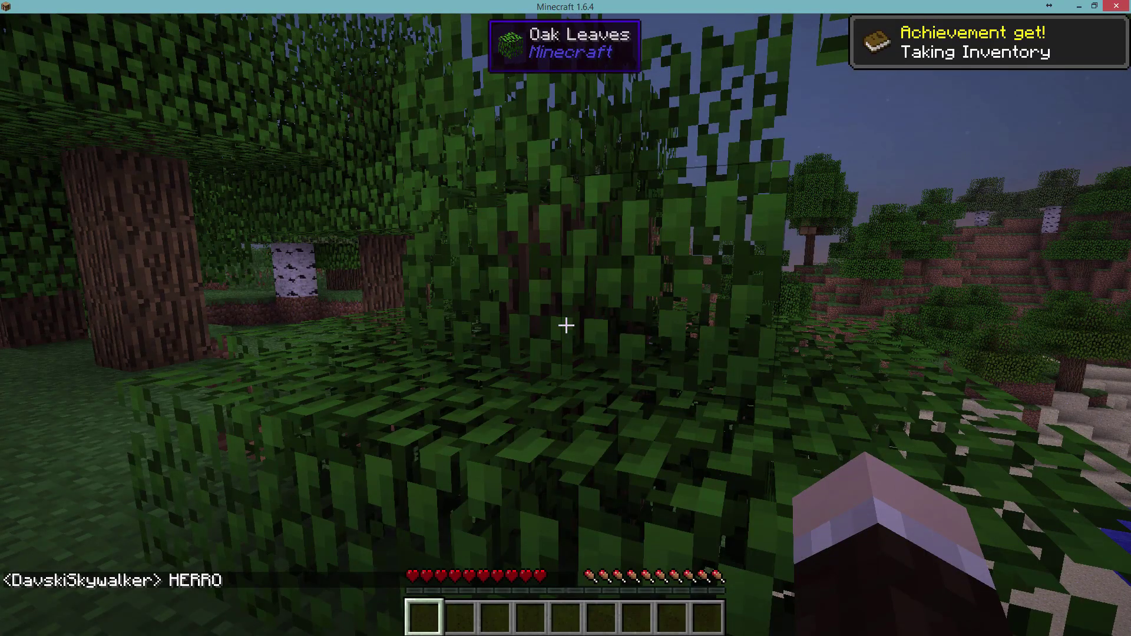
{"action": "type", "text": "t"}
{"action": "type", "text": "say hi to yout"}
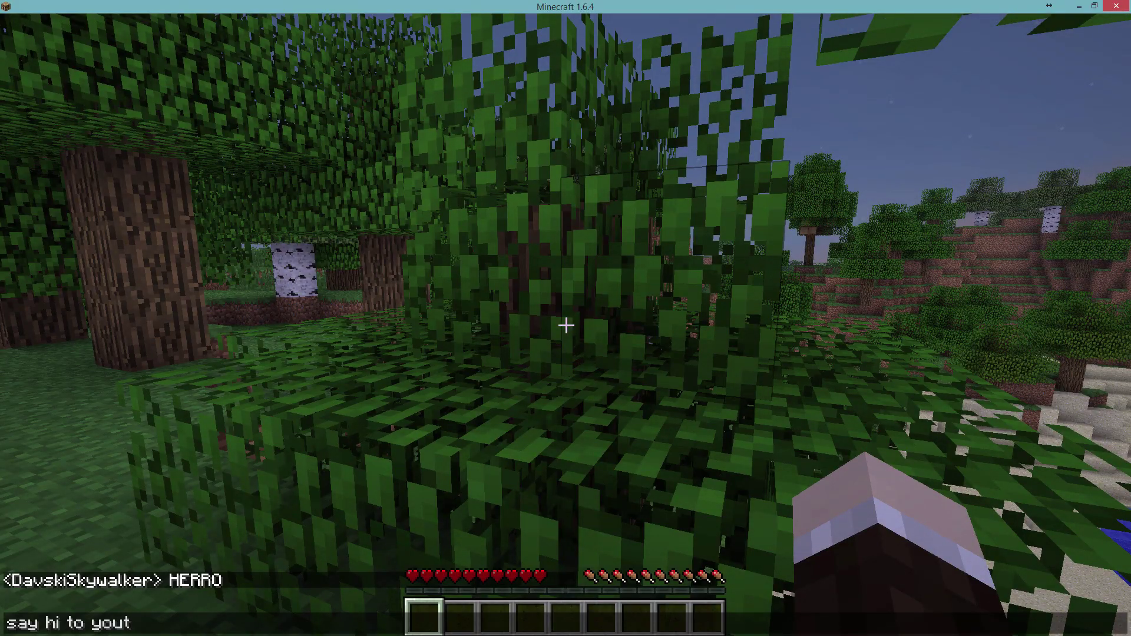
{"action": "type", "text": "ube"}
{"action": "key", "text": "Return"}
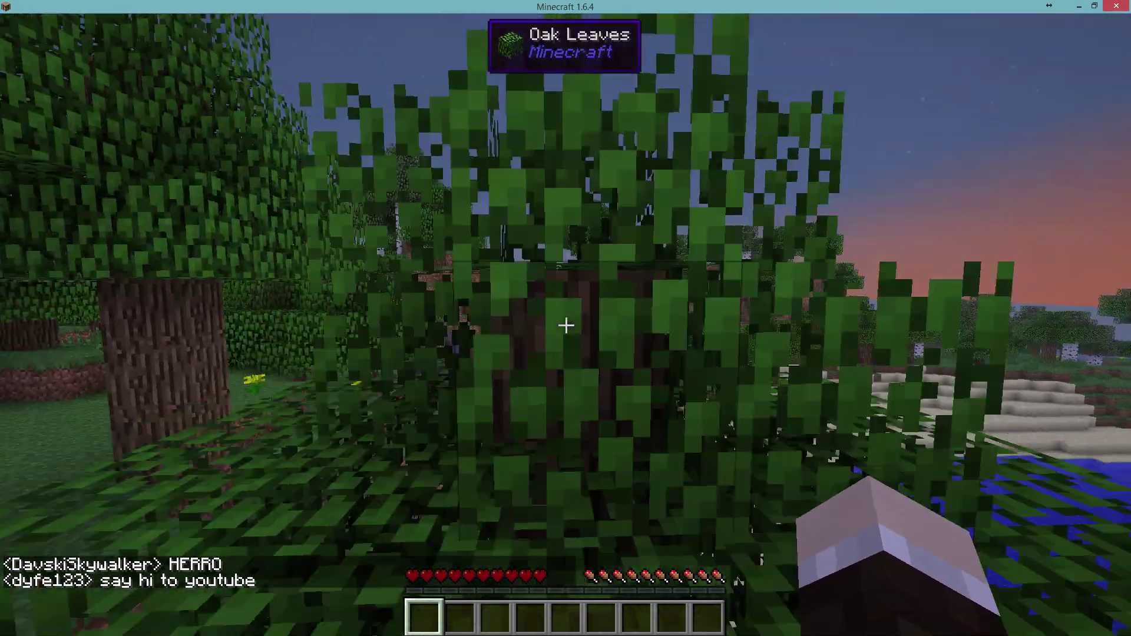
Show page 4 of the inventory's item list with the Rival Rebels items and switch the game to creative mode
{"action": "key", "text": "w"}
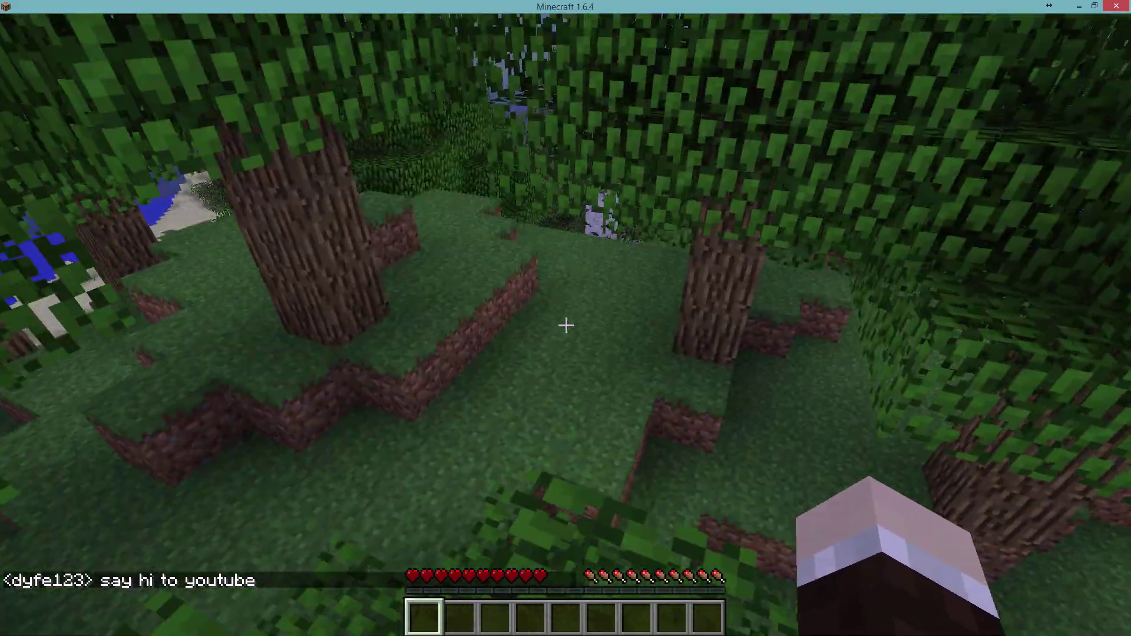
{"action": "key", "text": "e"}
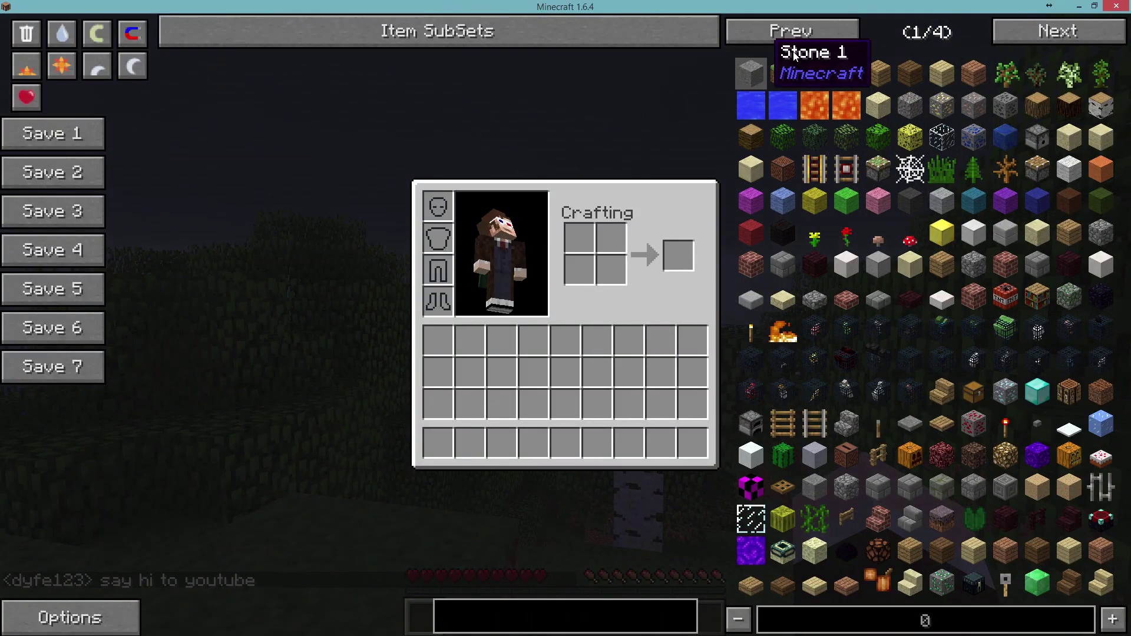
{"action": "left_click", "coordinate": [773, 34]}
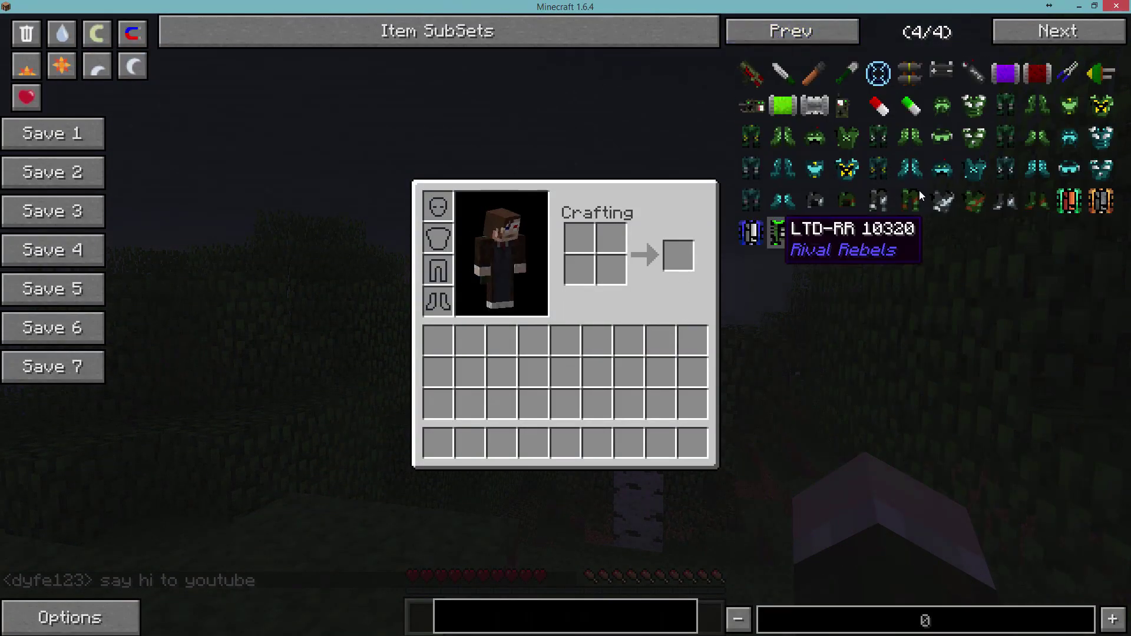
{"action": "left_click", "coordinate": [96, 34]}
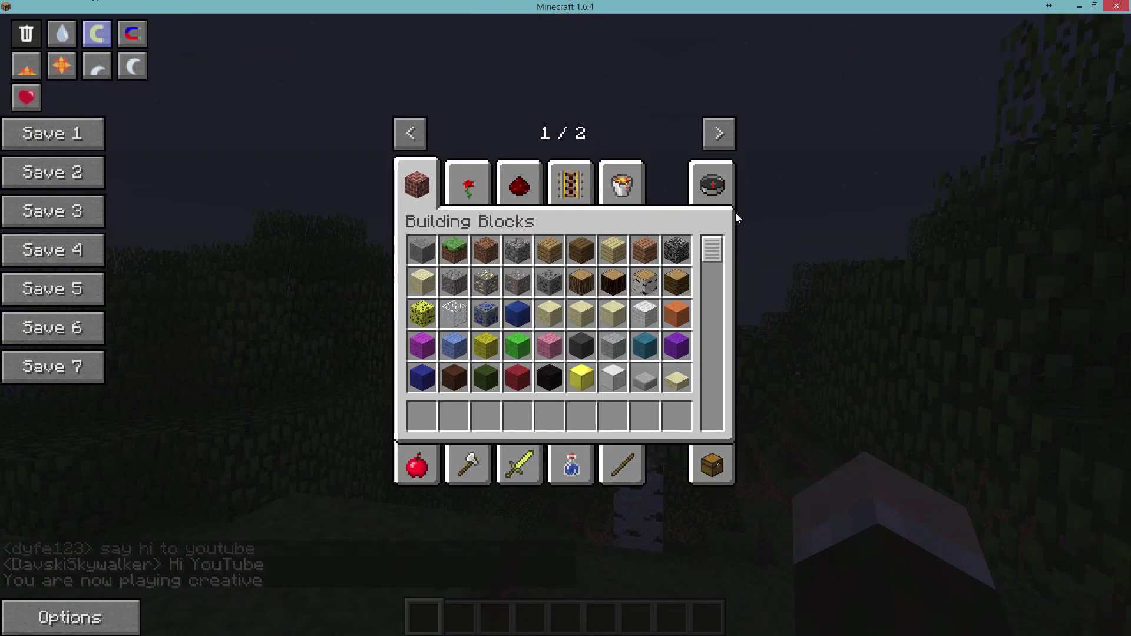
Put the rocket launcher from the Rival Rebels creative items into the first hotbar slot and close the inventory
{"action": "left_click", "coordinate": [729, 136]}
{"action": "left_click", "coordinate": [418, 177]}
{"action": "scroll", "coordinate": [651, 353], "scroll_direction": "down", "scroll_amount": 3}
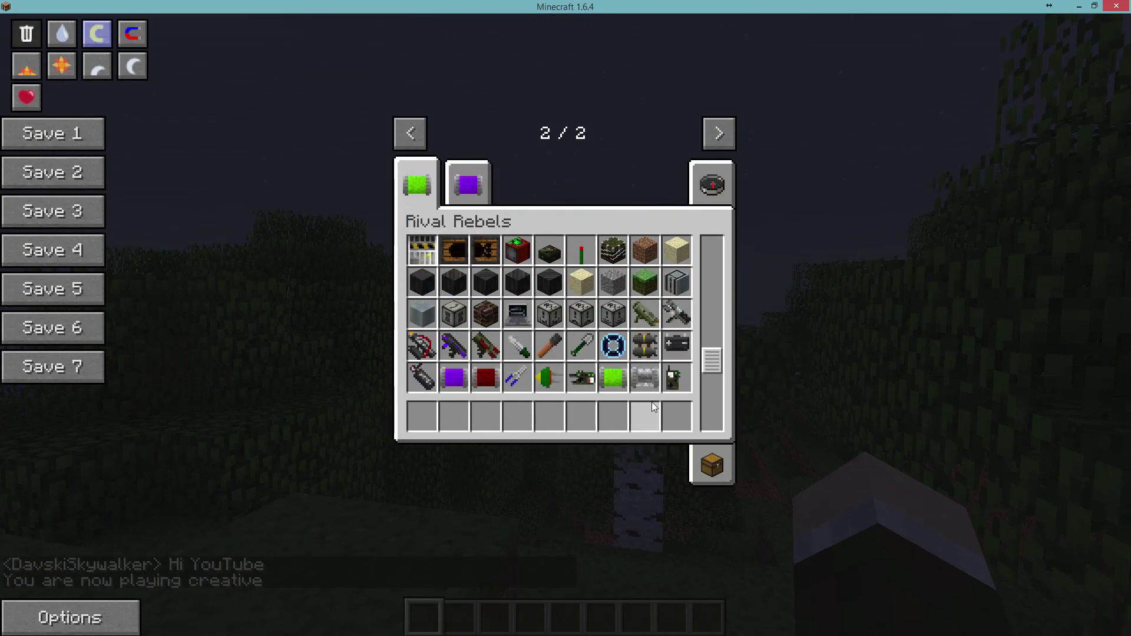
{"action": "key", "text": "e"}
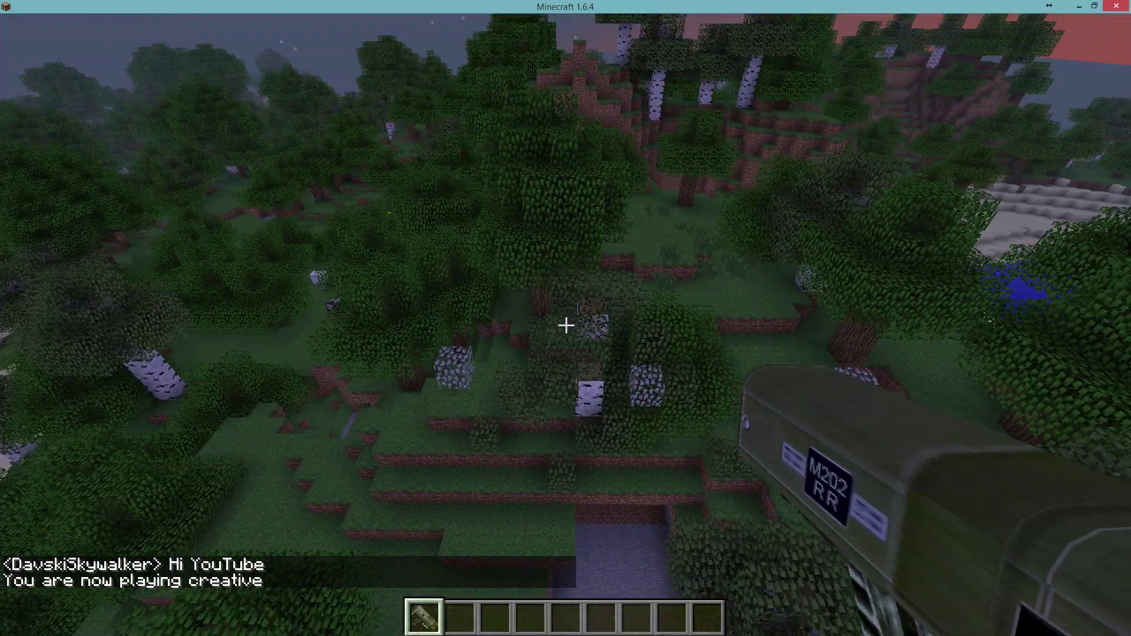
Lower the Sound volume in the game options and return to the game
{"action": "key", "text": "Escape"}
{"action": "left_click", "coordinate": [522, 330]}
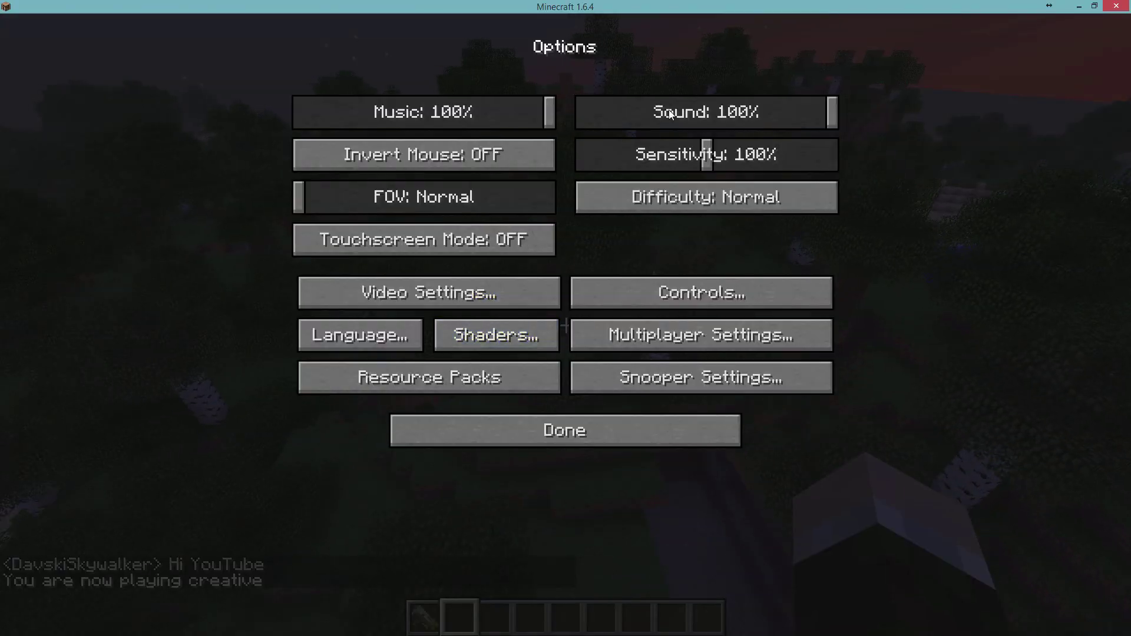
{"action": "left_click", "coordinate": [669, 110]}
{"action": "key", "text": "Escape"}
Remove the rocket launcher from the hotbar and send the chat message "a rocket laucnher"
{"action": "key", "text": "2"}
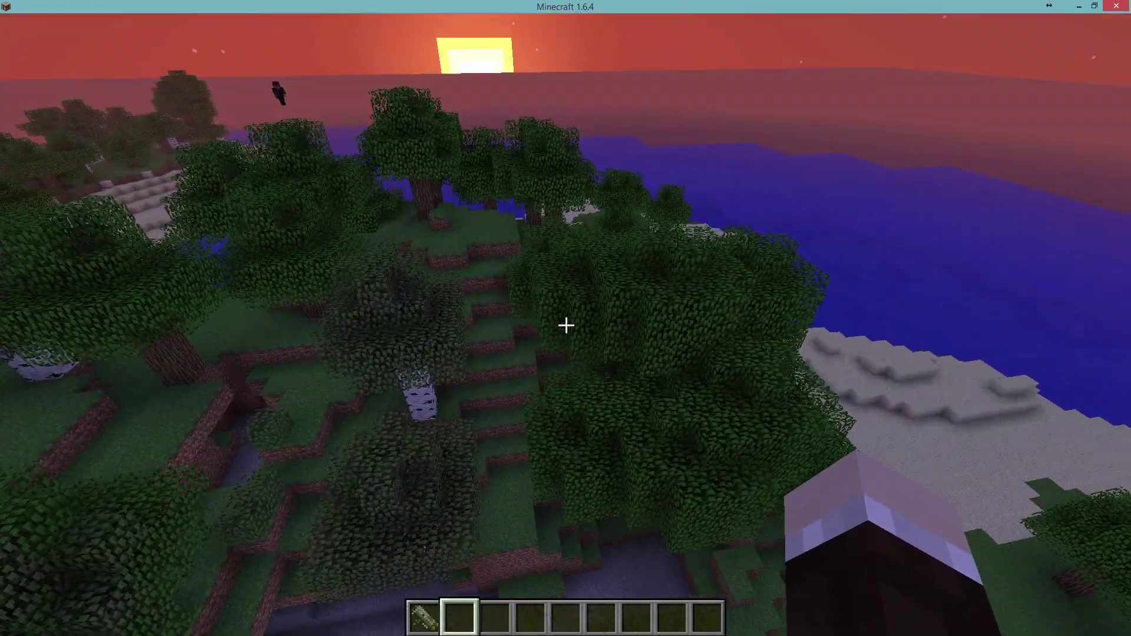
{"action": "key", "text": "e"}
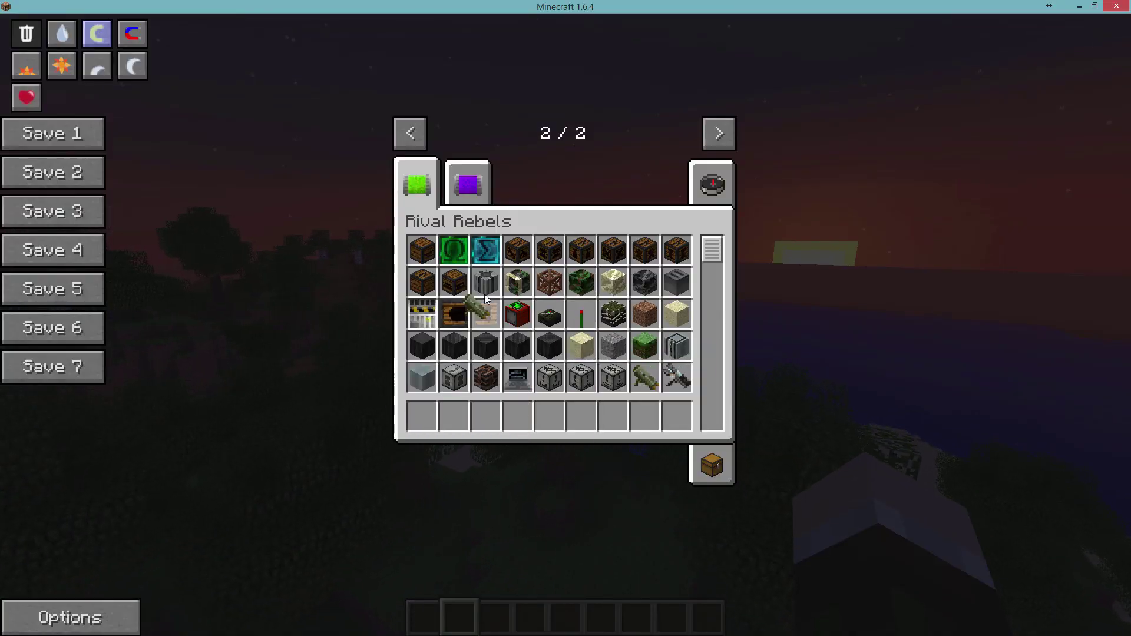
{"action": "key", "text": "e"}
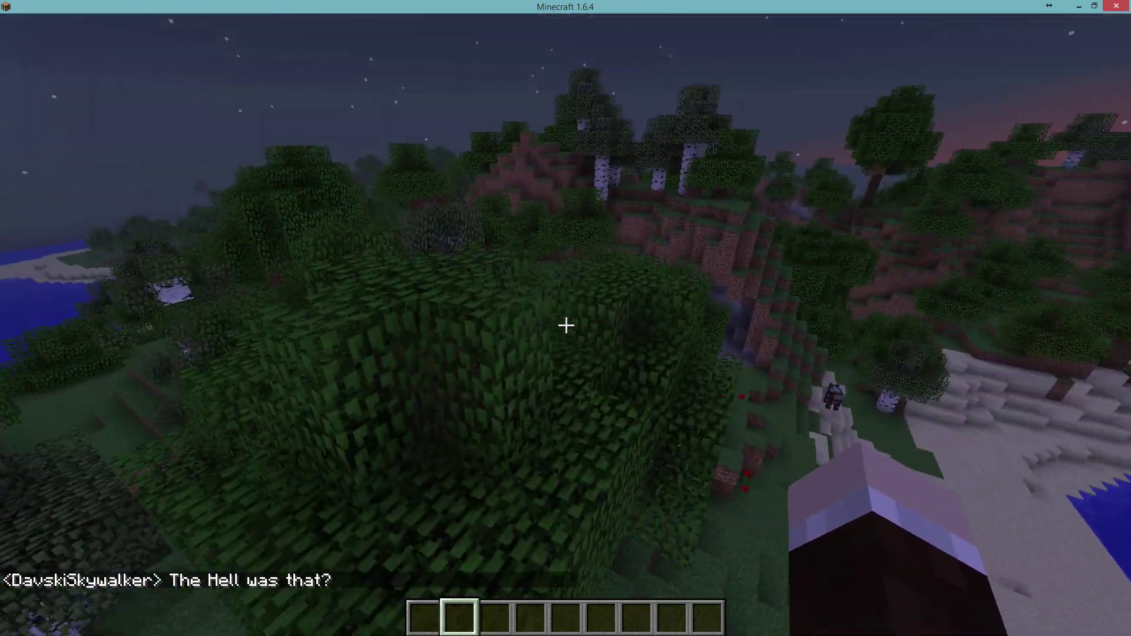
{"action": "type", "text": "ta"}
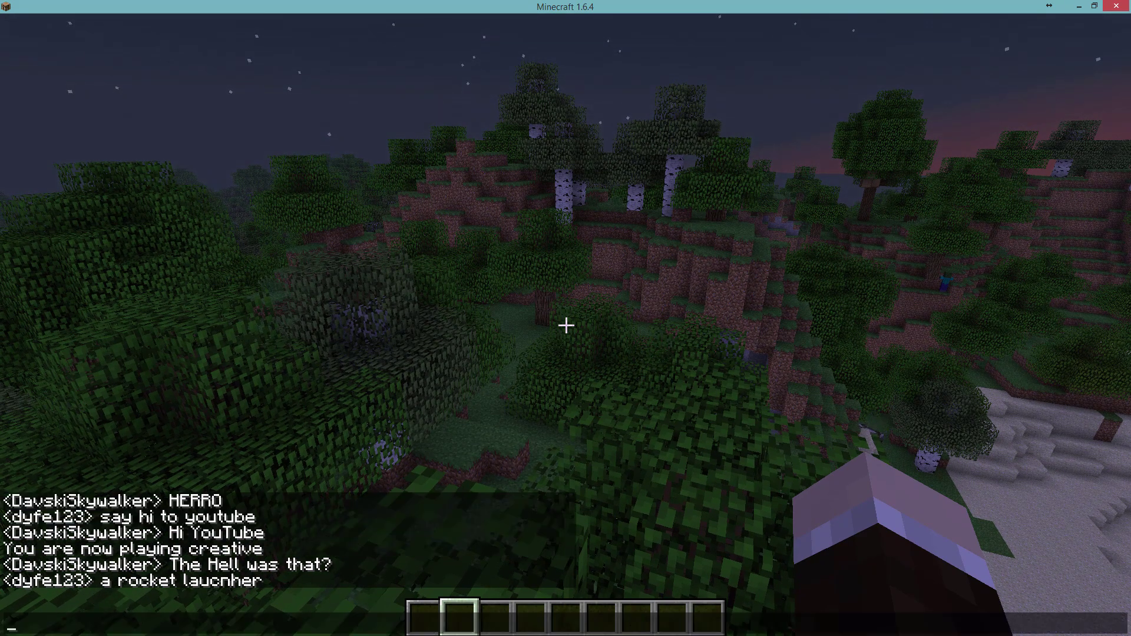
{"action": "key", "text": "Return"}
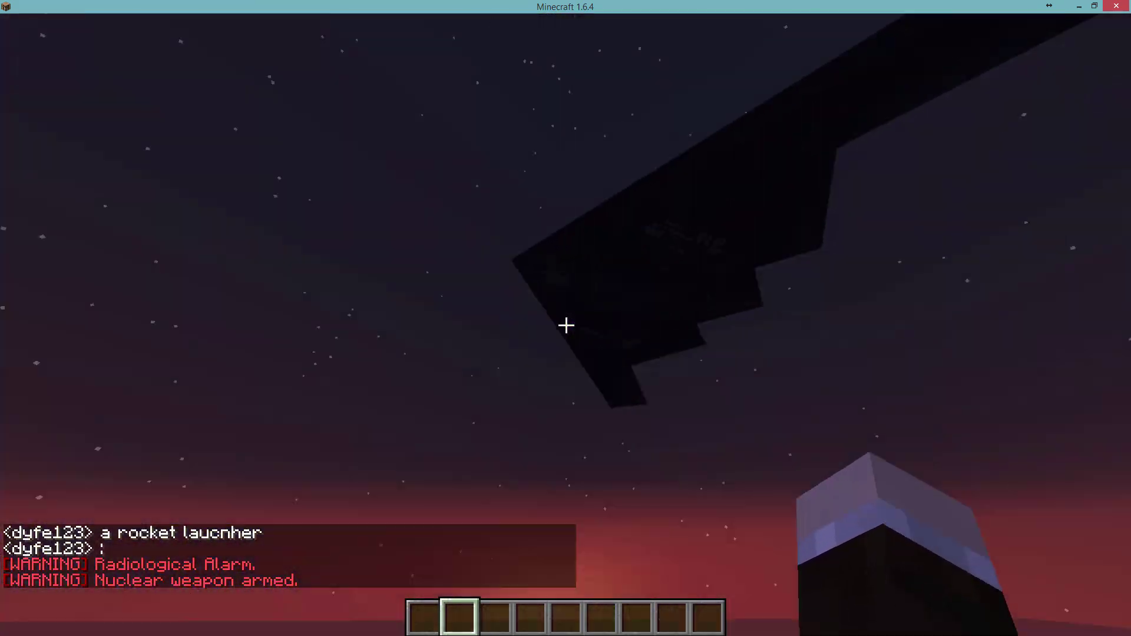
Reduce the Sound volume further in the game options and resume playing
{"action": "key", "text": "Escape"}
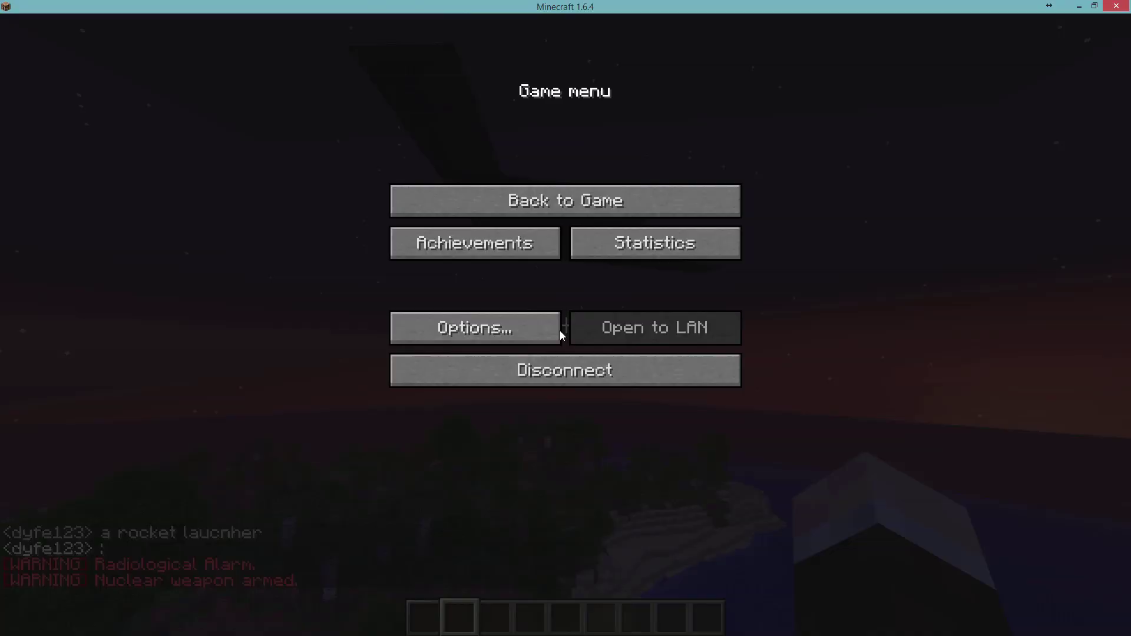
{"action": "left_click", "coordinate": [558, 331]}
{"action": "left_click_drag", "start_coordinate": [613, 112], "coordinate": [599, 112]}
{"action": "key", "text": "Escape"}
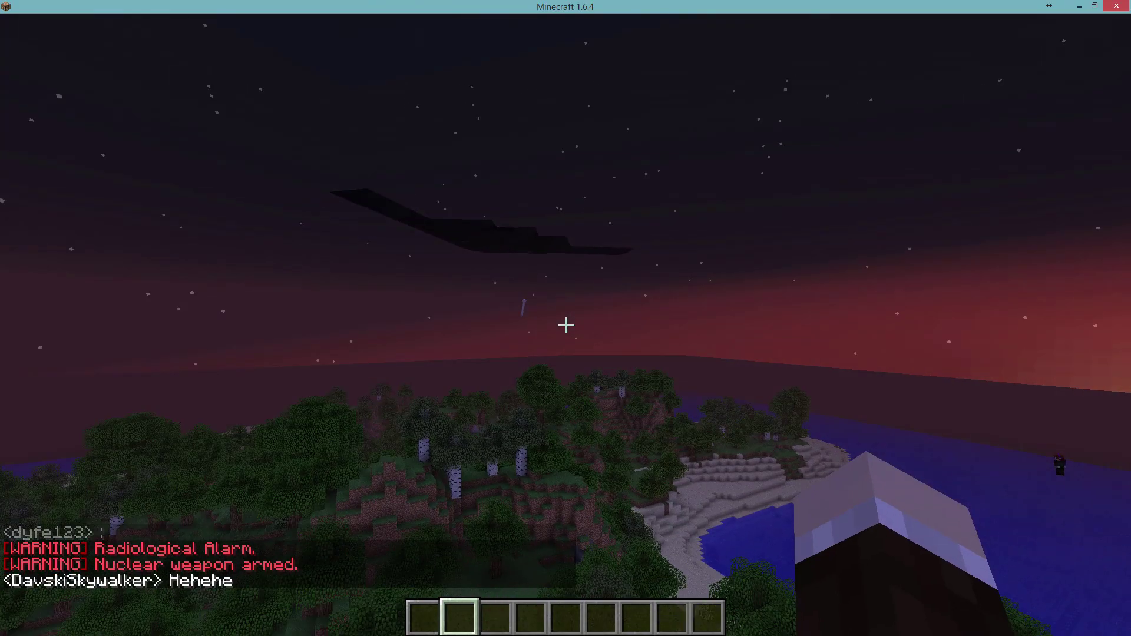